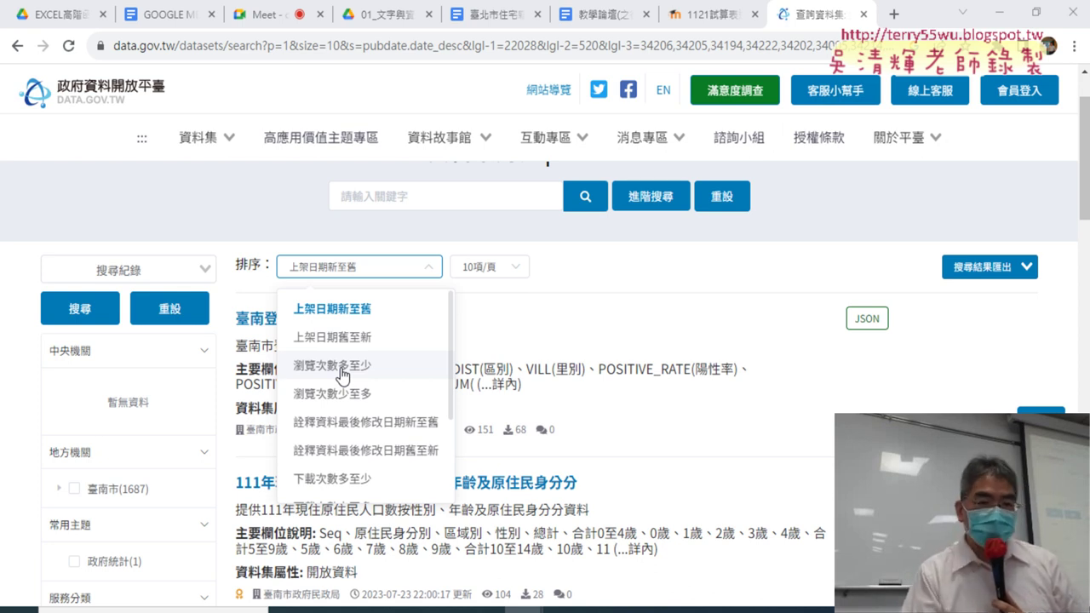
# - Sort the data.gov.tw results by 瀏覽次數多至少 and scroll down to 臺南景點
pyautogui.click(362, 366)
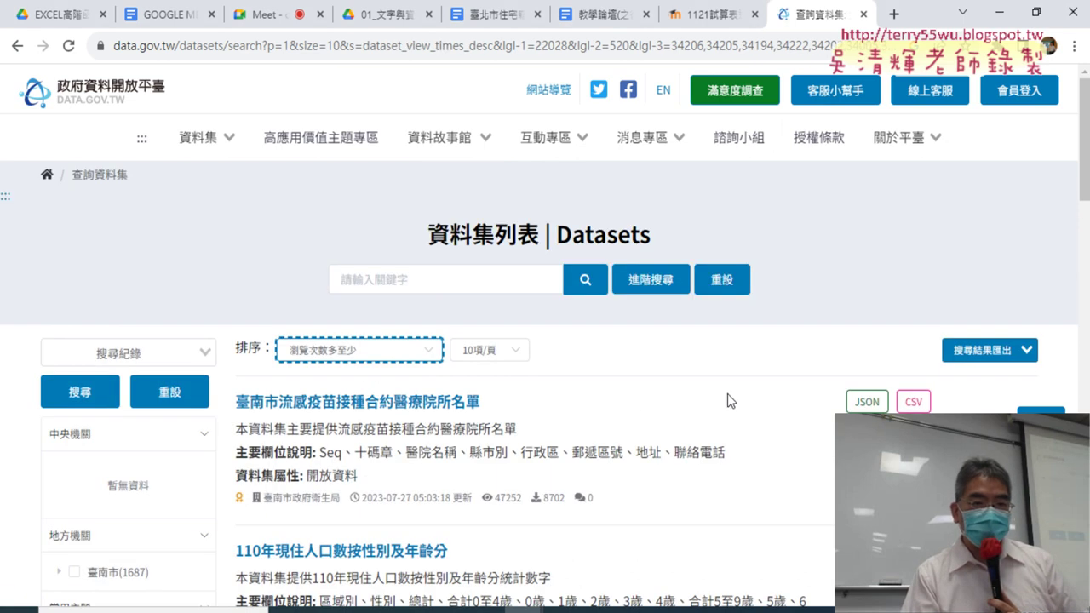
pyautogui.scroll(-2, 727, 393)
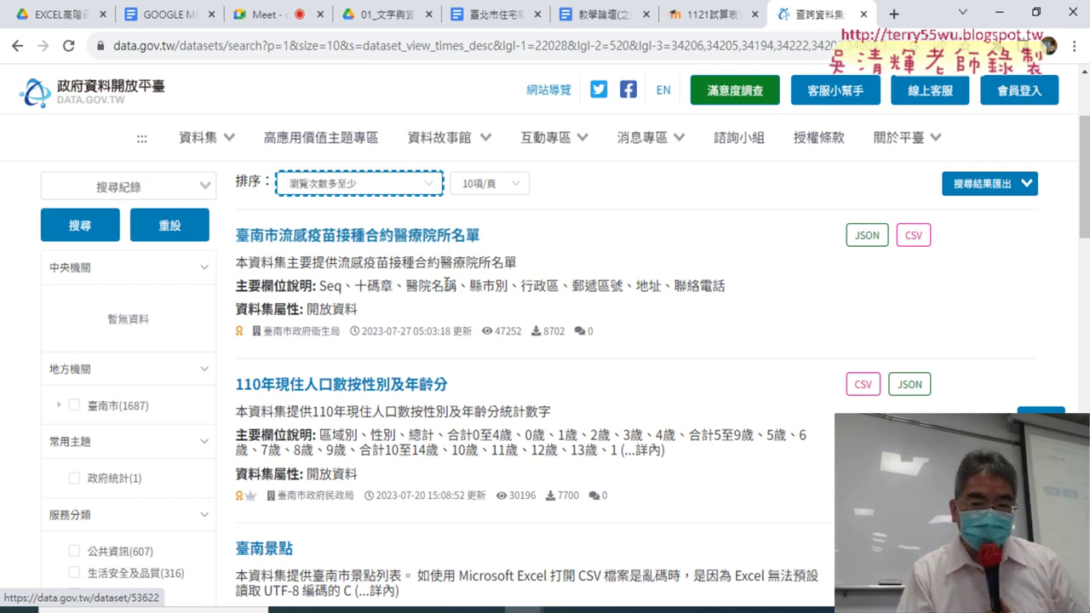
pyautogui.scroll(-2, 451, 281)
pyautogui.scroll(-1, 456, 280)
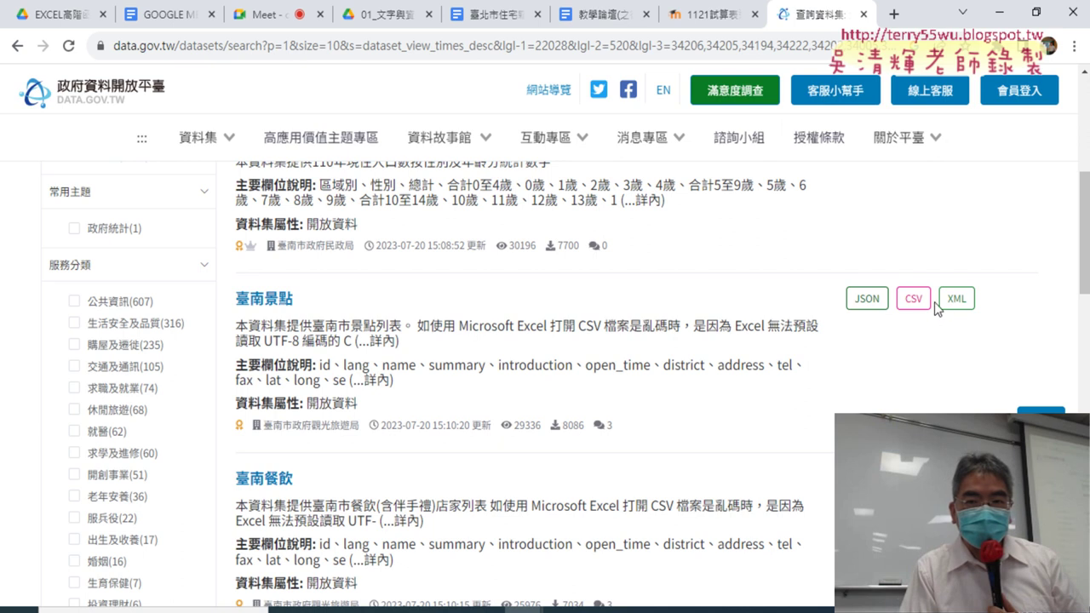
# - Open the 臺南景點 dataset page, highlight its title and scroll to the field list
pyautogui.click(256, 299)
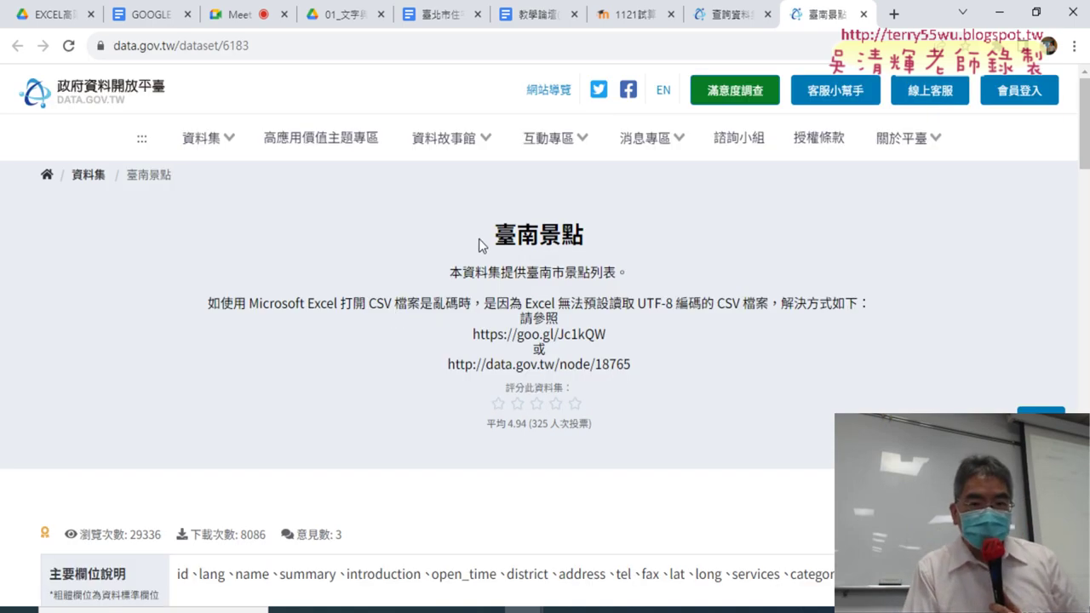
pyautogui.moveTo(480, 241); pyautogui.dragTo(596, 237)
pyautogui.scroll(-3, 710, 280)
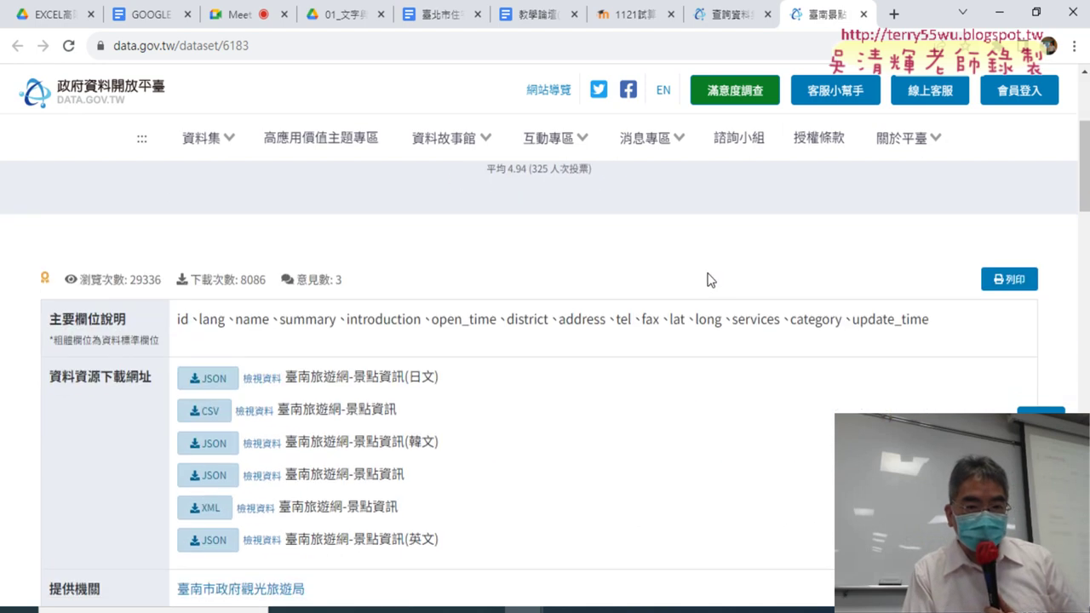
pyautogui.scroll(-1, 711, 280)
# - Highlight the field names under 主要欄位說明, including lang and those after it
pyautogui.moveTo(175, 245); pyautogui.dragTo(373, 261)
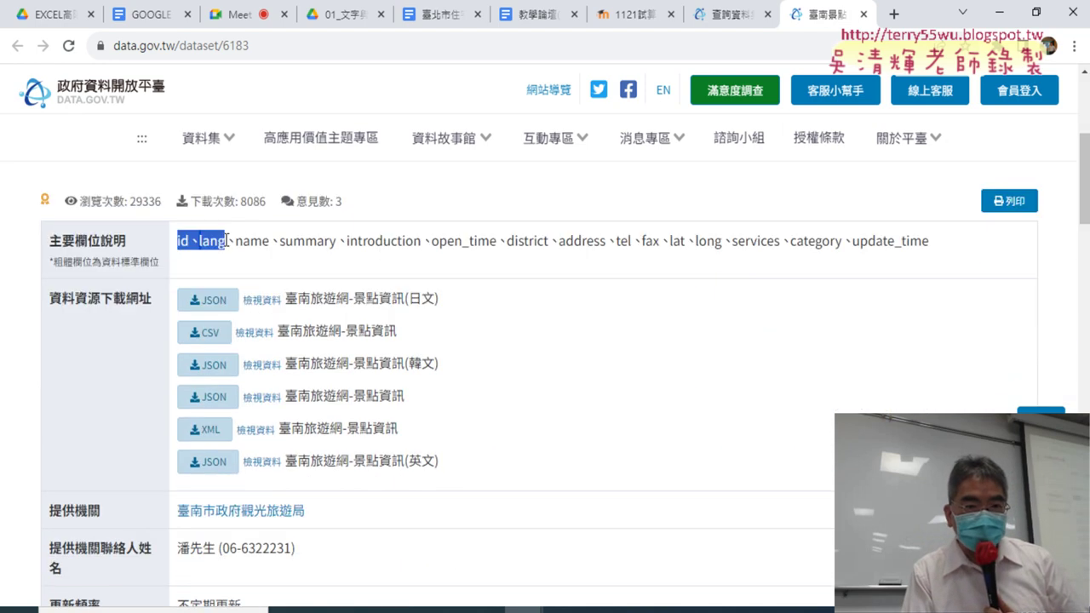
pyautogui.click(252, 263)
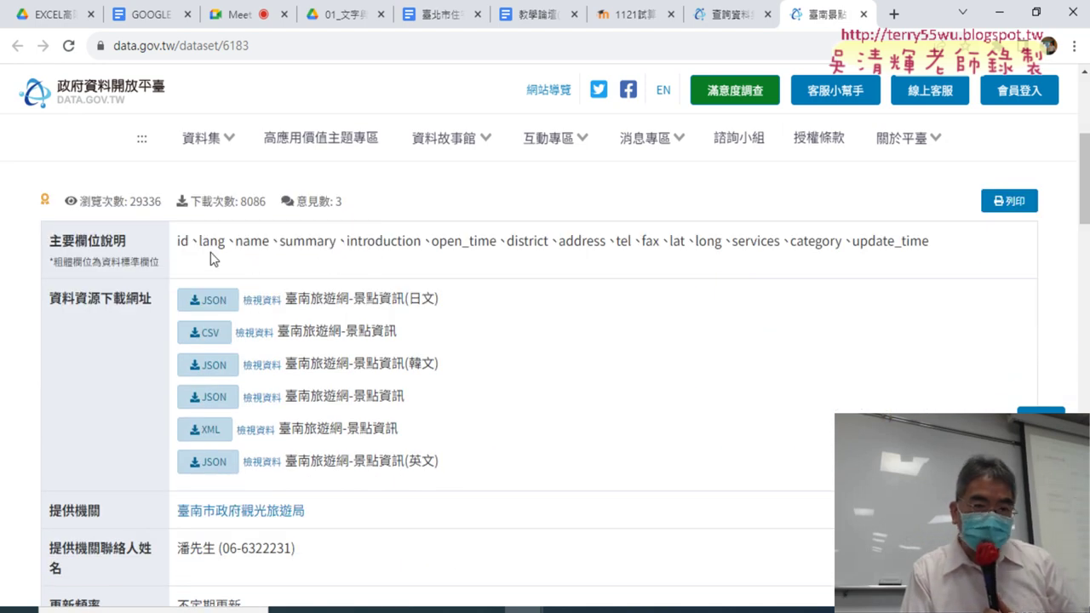
pyautogui.moveTo(225, 247); pyautogui.dragTo(201, 246)
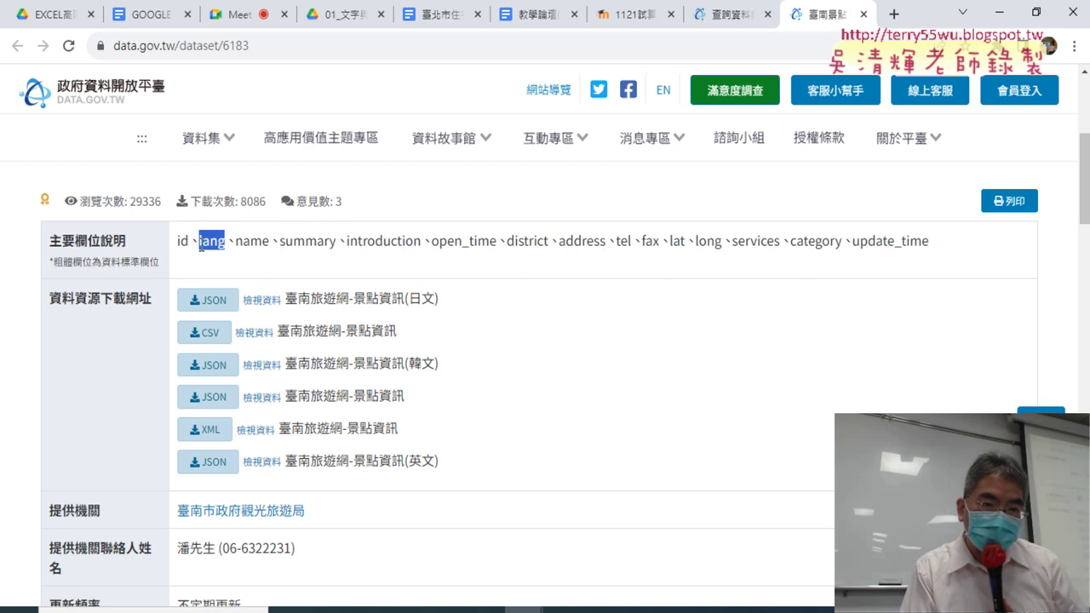
pyautogui.click(254, 246)
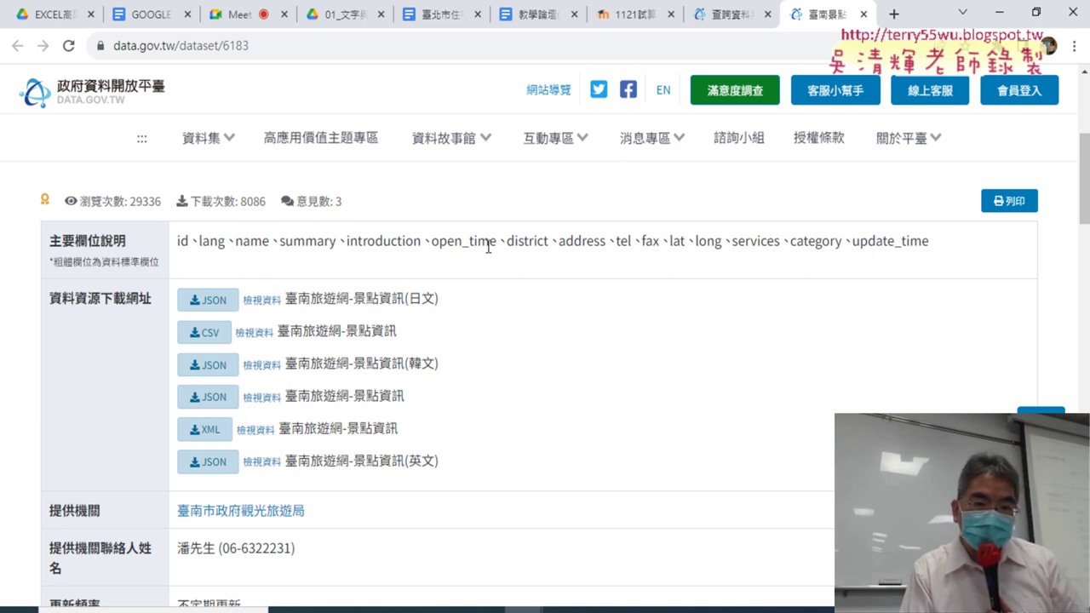
pyautogui.moveTo(906, 260); pyautogui.dragTo(192, 235)
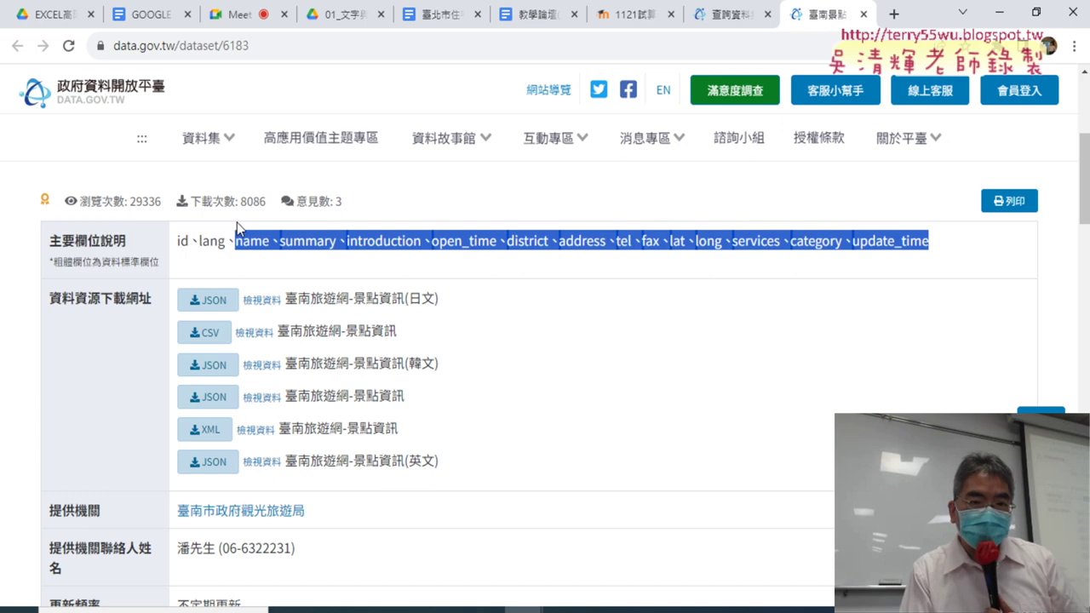
# - Download the 臺南景點 CSV attractions_zh-tw.csv and show it in the Downloads folder
pyautogui.scroll(-1, 692, 334)
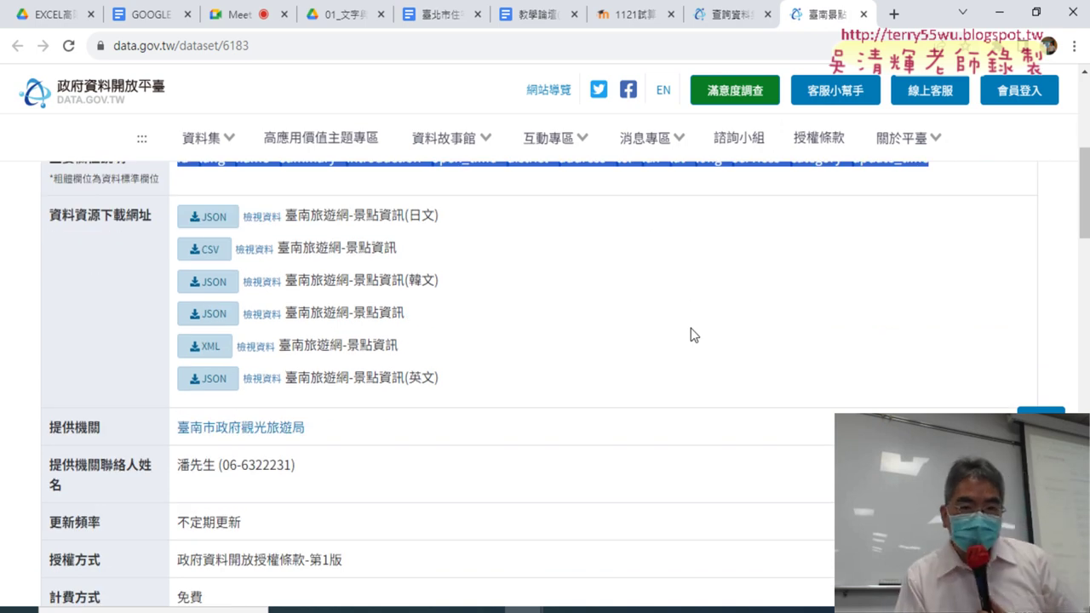
pyautogui.click(217, 256)
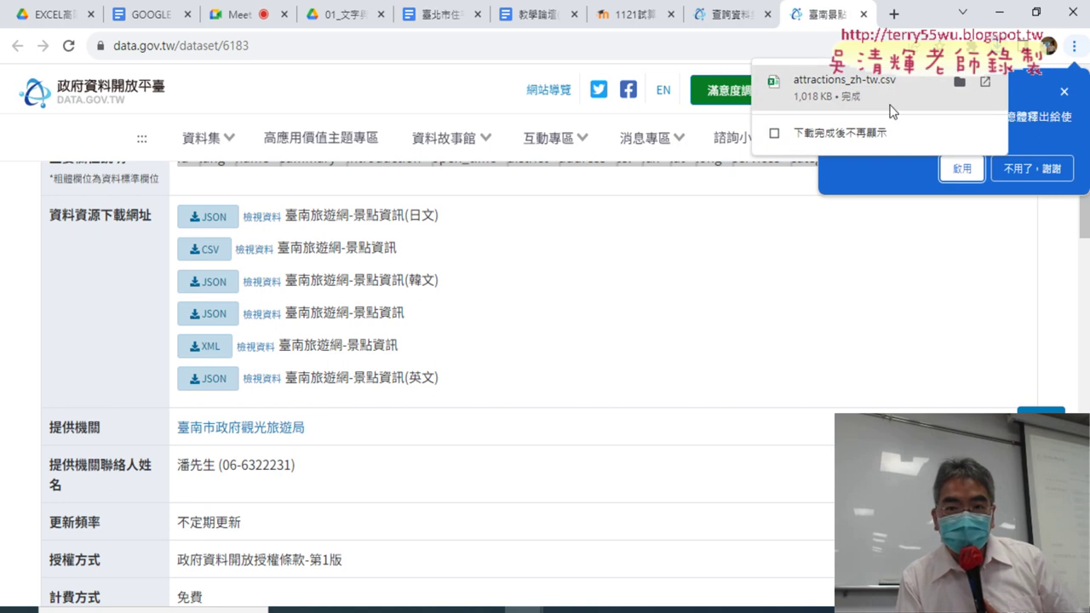
pyautogui.click(960, 83)
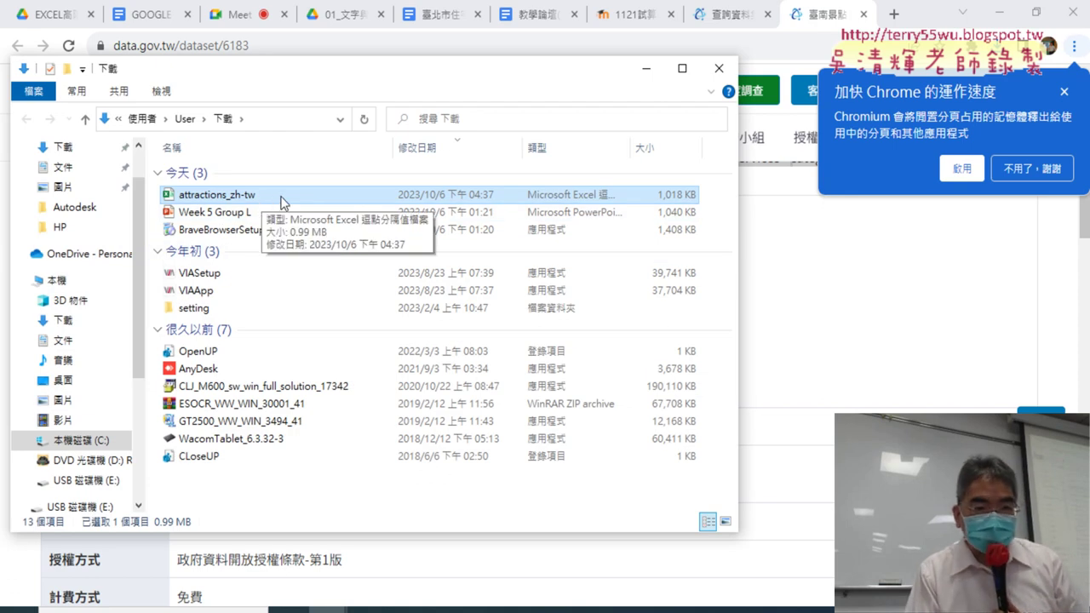
# - Open attractions_zh-tw.csv from File Explorer in Excel
pyautogui.doubleClick(282, 203)
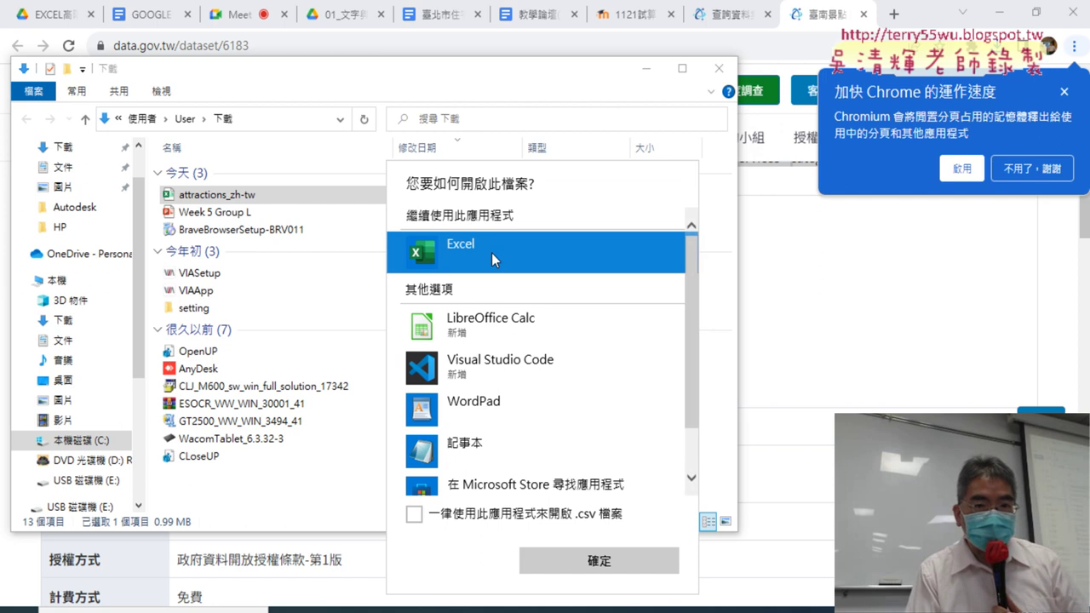
pyautogui.click(639, 564)
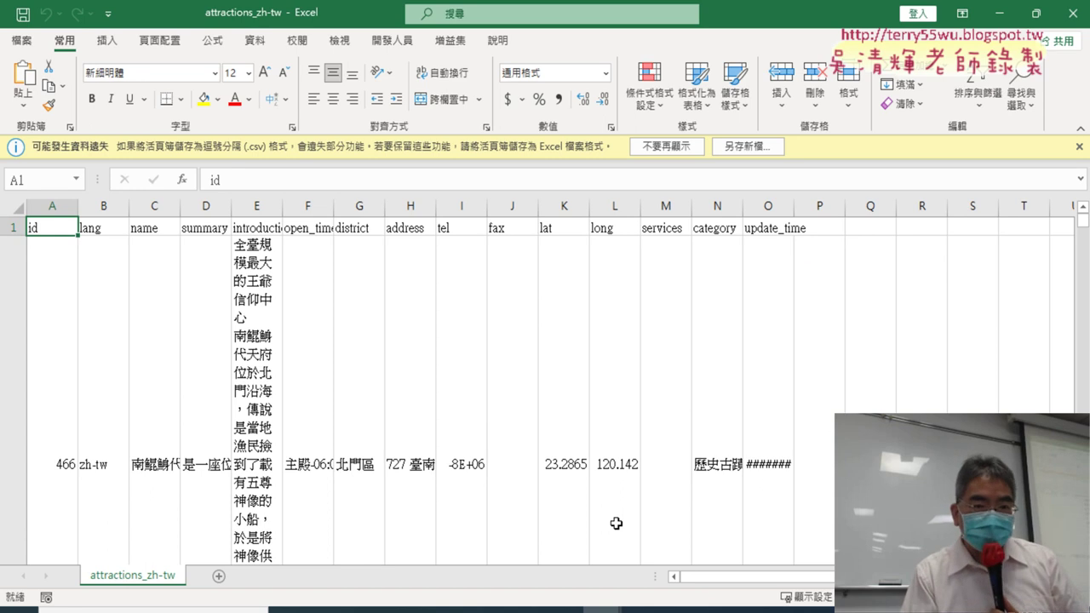
# - Scroll through the attractions_zh-tw data and select the whole column G
pyautogui.scroll(-3, 450, 462)
pyautogui.scroll(-3, 449, 460)
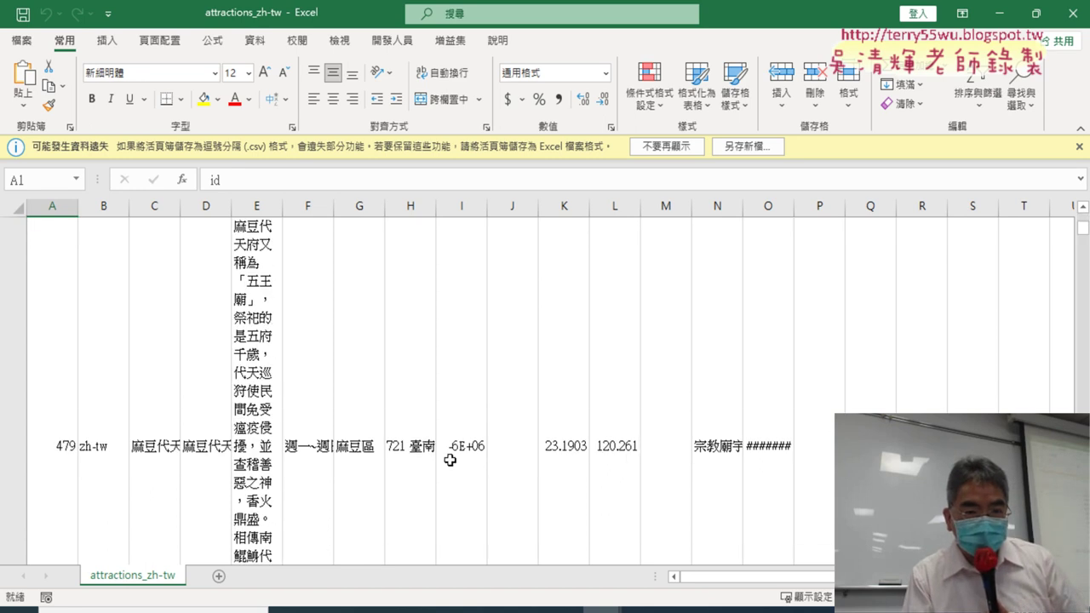
pyautogui.scroll(-9, 449, 460)
pyautogui.scroll(-4, 449, 460)
pyautogui.scroll(4, 450, 460)
pyautogui.scroll(6, 450, 460)
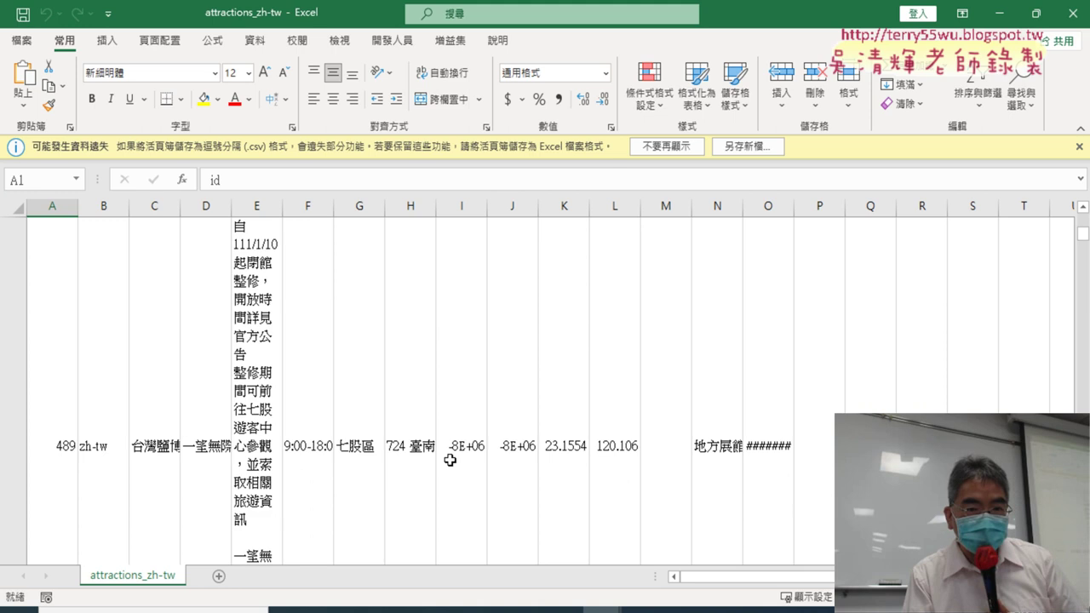
pyautogui.scroll(5, 449, 460)
pyautogui.scroll(5, 449, 460)
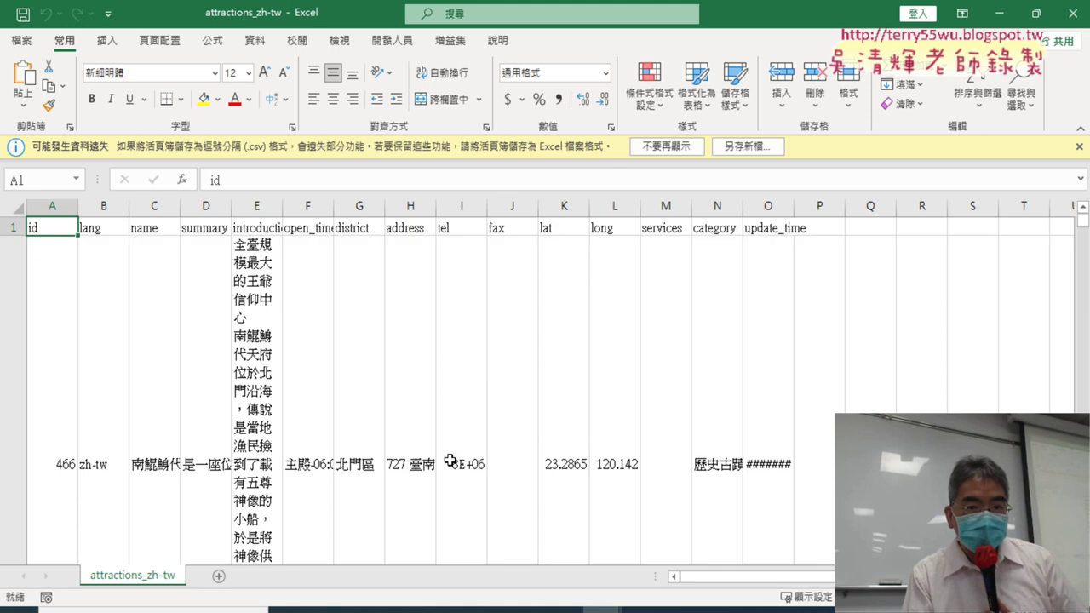
pyautogui.click(352, 200)
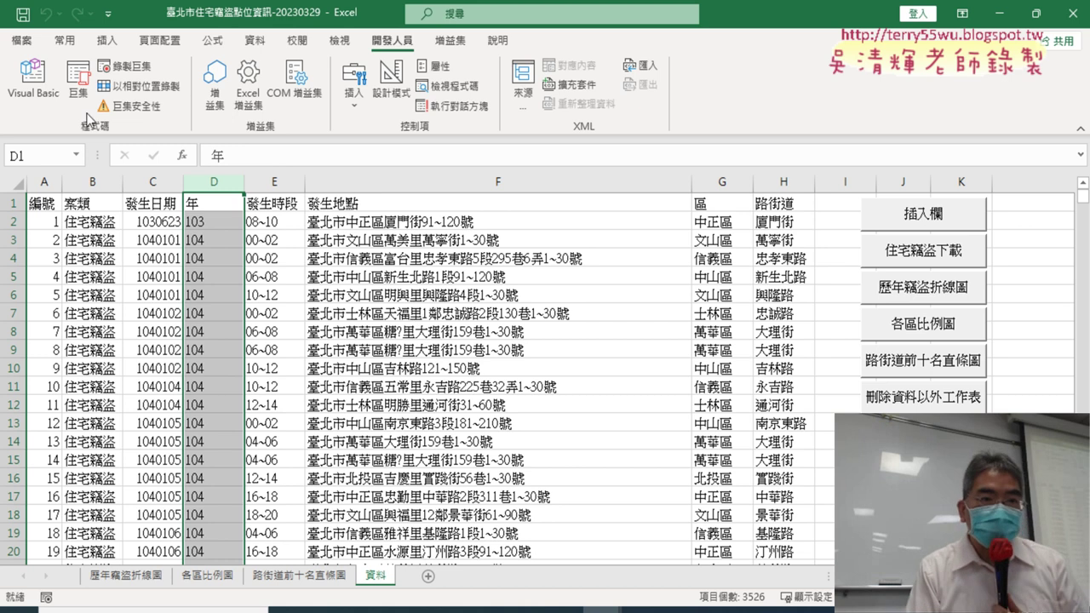
# - View the 插入年 macro code in the VBA editor, then return to the 臺南景點 page in Chrome
pyautogui.click(33, 81)
pyautogui.click(582, 245)
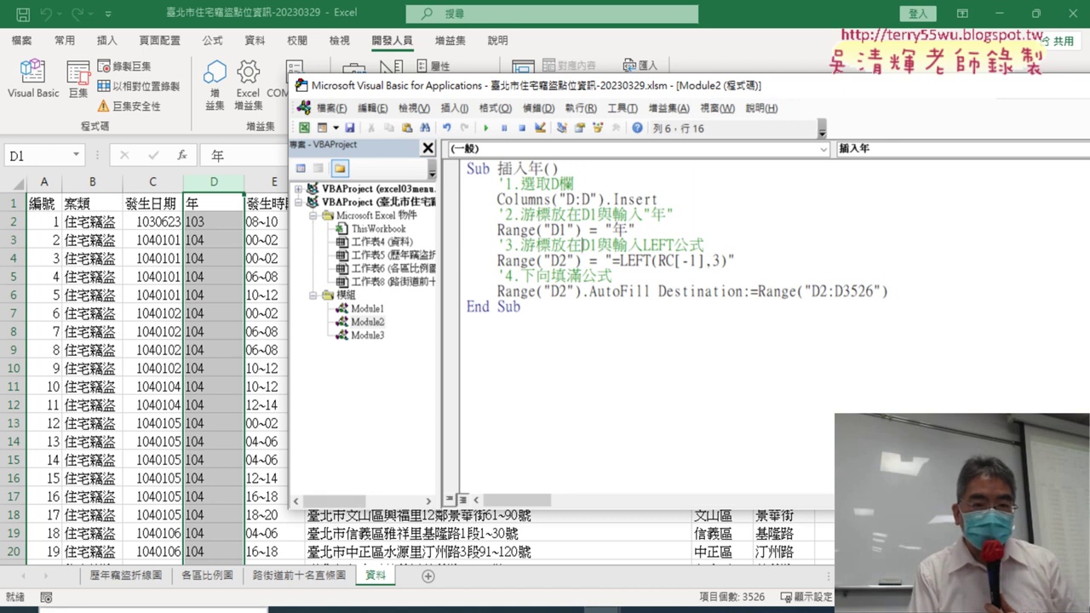
pyautogui.moveTo(511, 610)
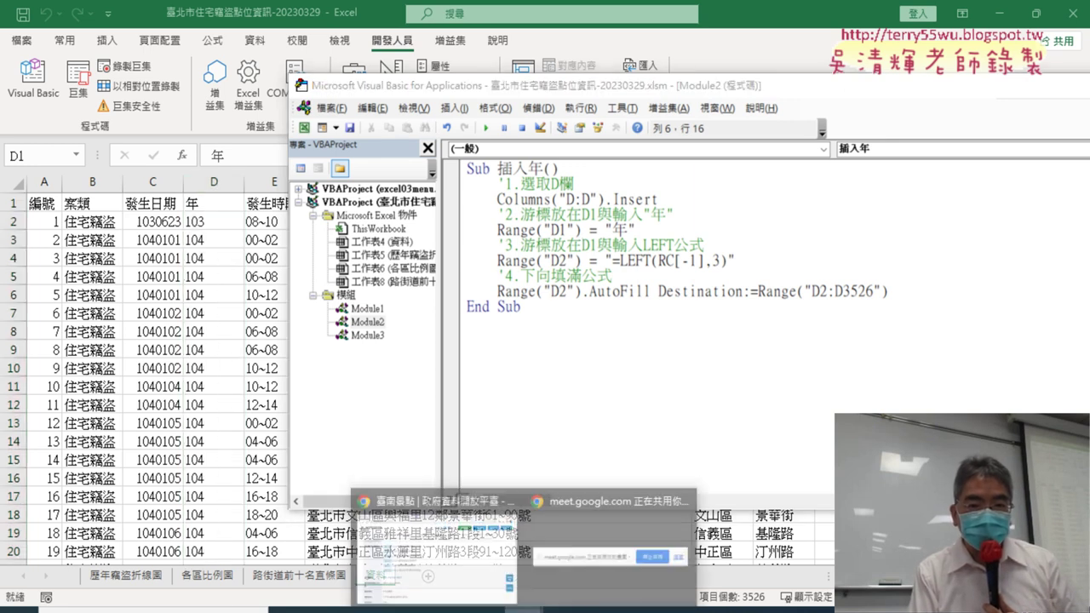
pyautogui.click(467, 575)
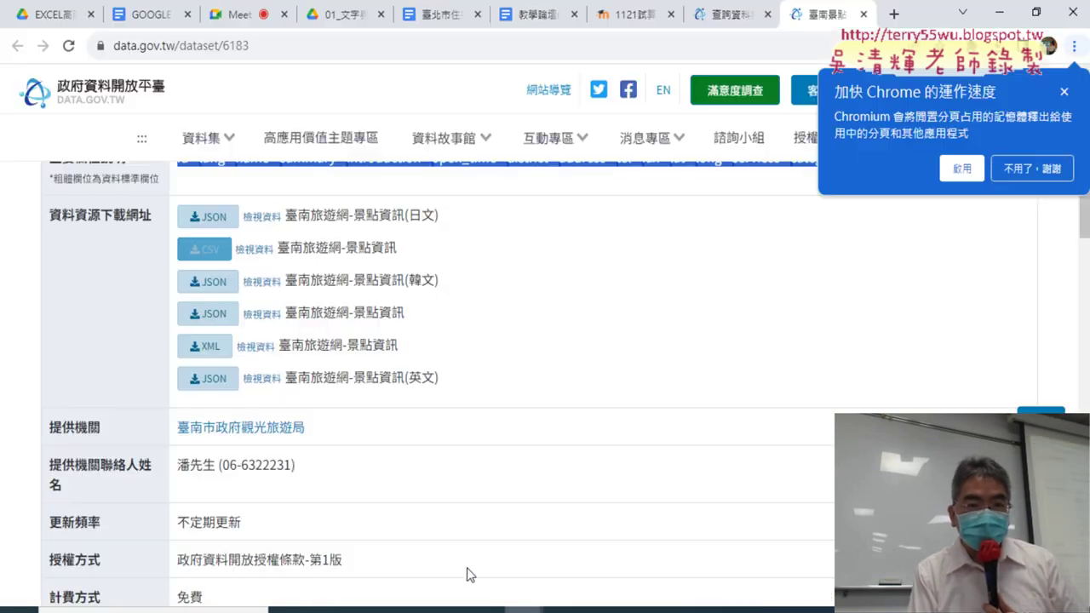
# - Open the 臺北市住宅竊盜點位資訊 notes, dismiss the speed-up prompt, and scroll to 錄製巨集與註解
pyautogui.click(430, 15)
pyautogui.click(351, 16)
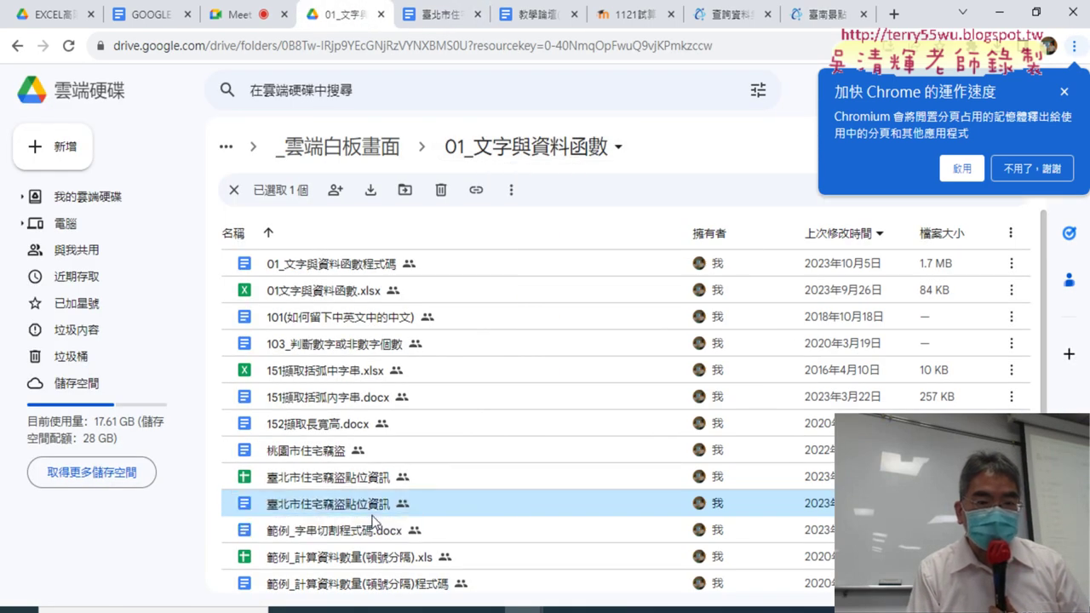
pyautogui.click(438, 14)
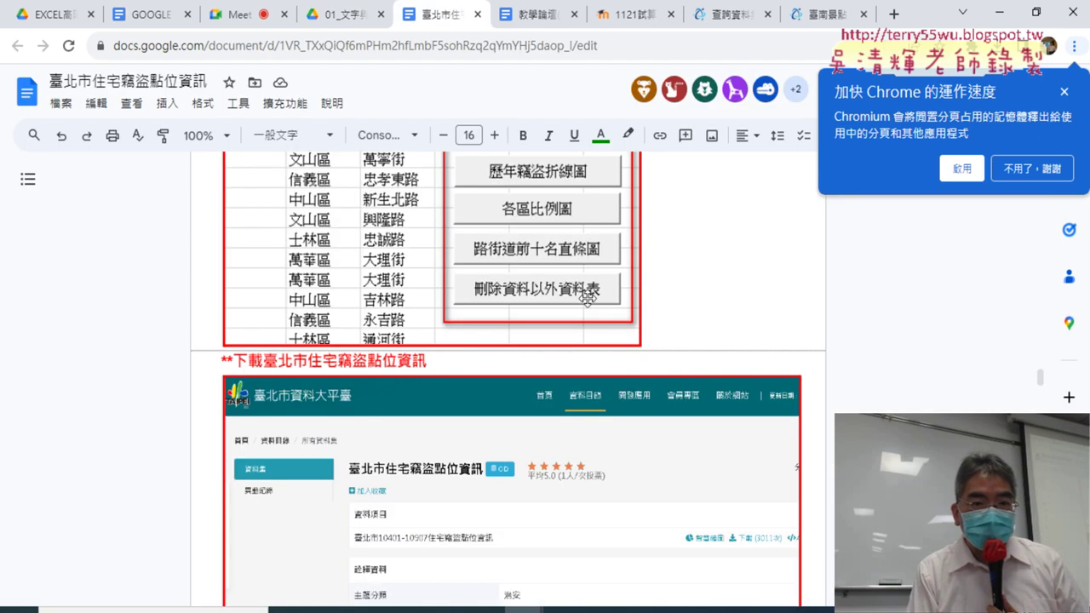
pyautogui.scroll(-5, 659, 315)
pyautogui.scroll(-3, 658, 316)
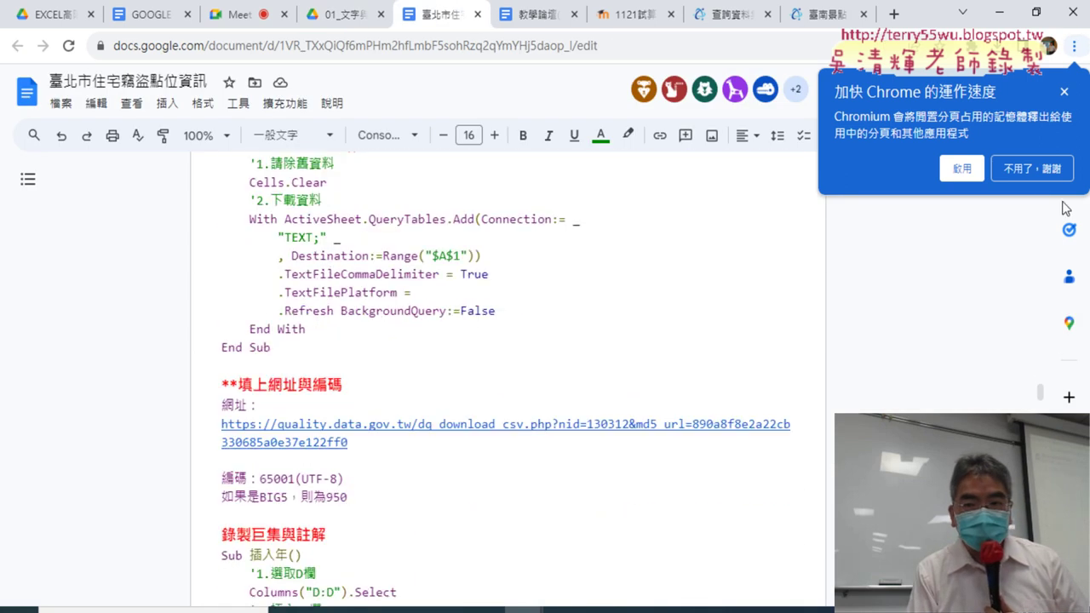
pyautogui.click(1008, 168)
pyautogui.scroll(3, 884, 363)
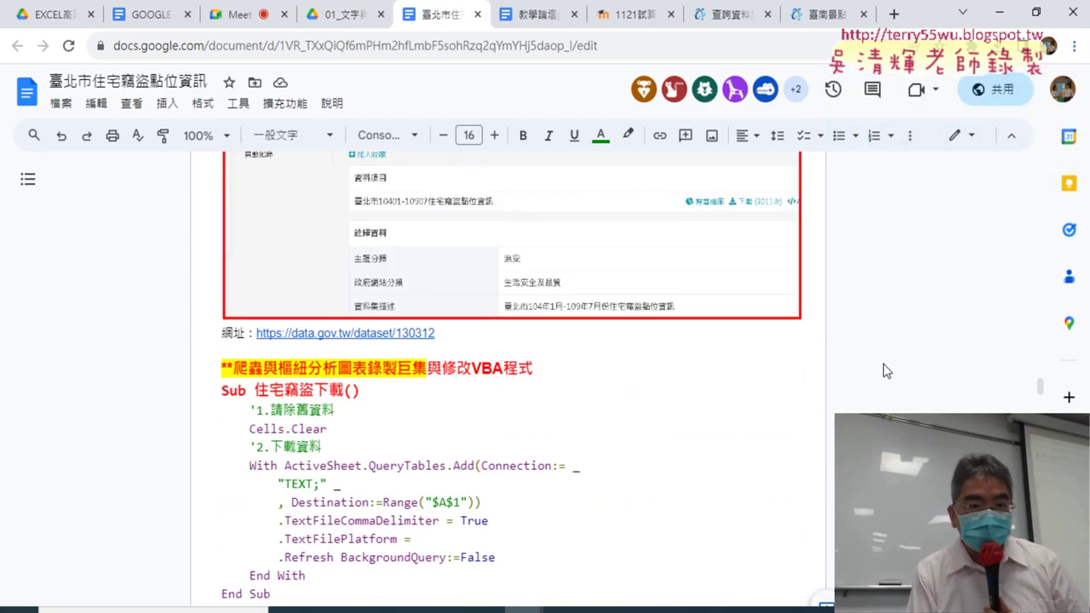
pyautogui.scroll(-5, 837, 349)
pyautogui.scroll(-2, 837, 349)
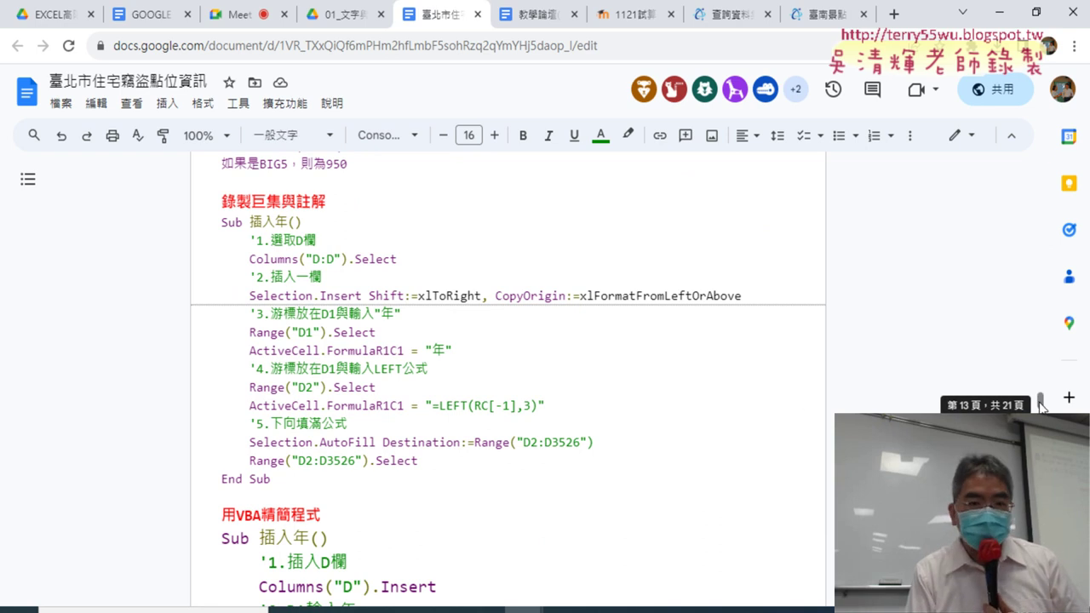
pyautogui.moveTo(221, 223)
pyautogui.mouseDown()
pyautogui.moveTo(267, 224)
pyautogui.moveTo(281, 482)
pyautogui.mouseUp()
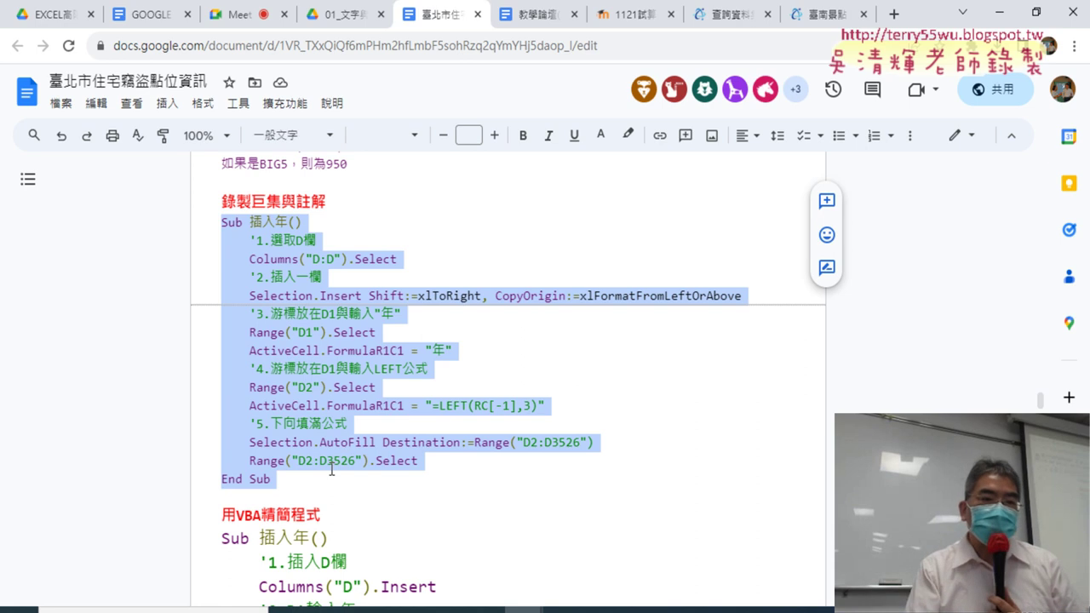
pyautogui.moveTo(316, 241); pyautogui.dragTo(253, 244)
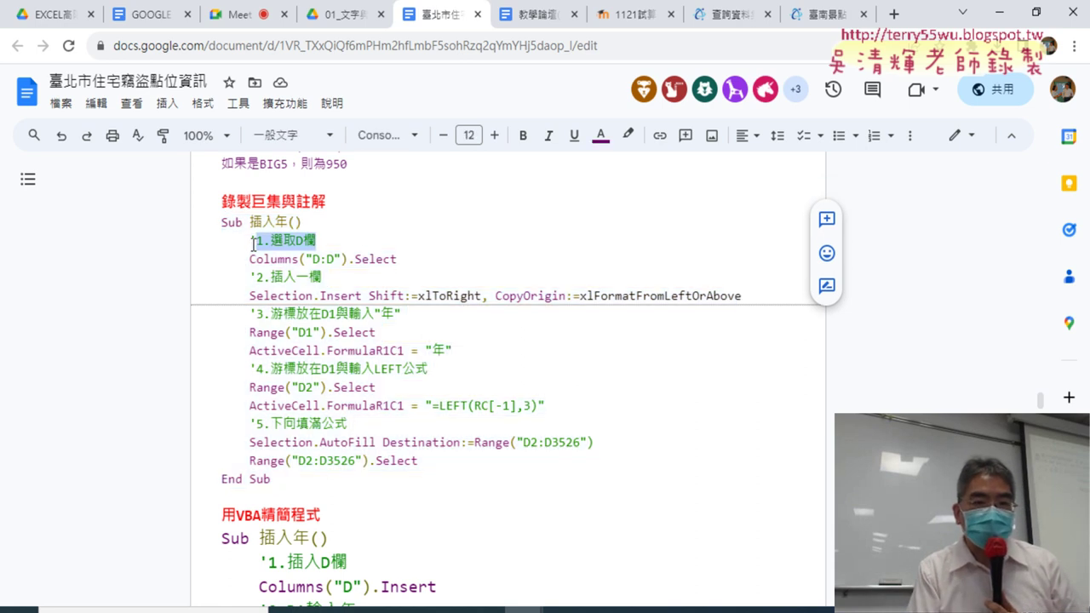
pyautogui.moveTo(321, 278); pyautogui.dragTo(253, 273)
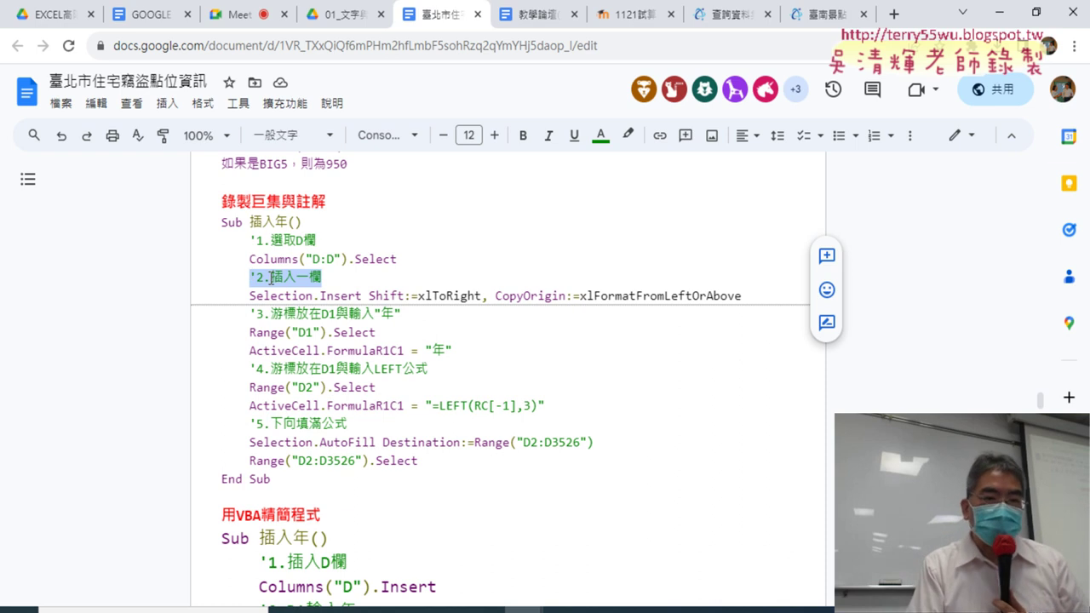
pyautogui.scroll(-2, 279, 284)
pyautogui.scroll(2, 279, 284)
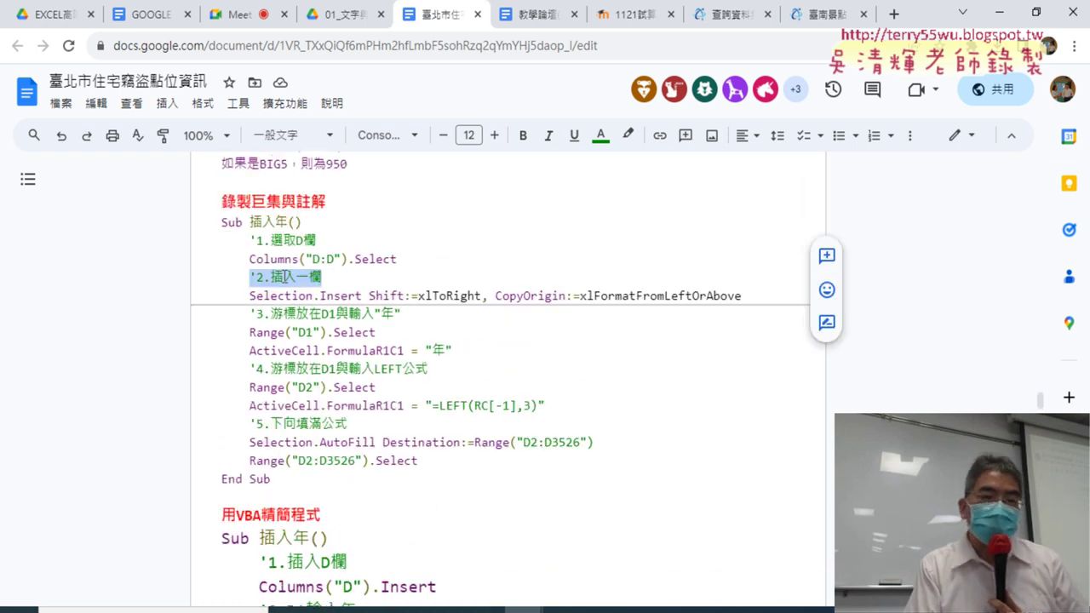
pyautogui.moveTo(297, 461)
pyautogui.mouseDown()
pyautogui.moveTo(418, 461)
pyautogui.moveTo(203, 274)
pyautogui.moveTo(206, 240)
pyautogui.mouseUp()
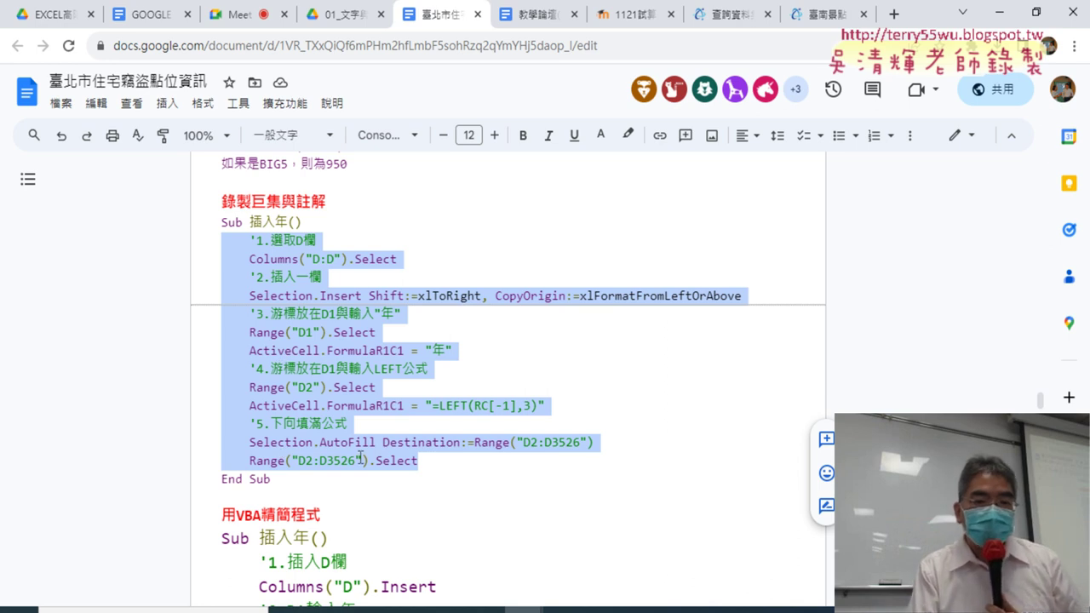
pyautogui.scroll(-3, 361, 458)
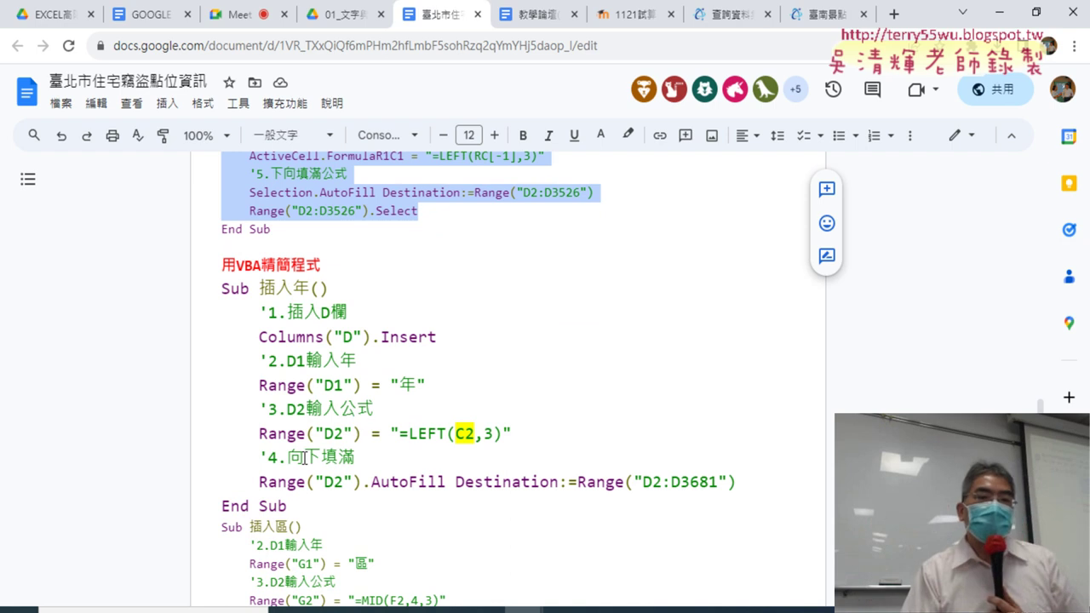
pyautogui.scroll(3, 304, 459)
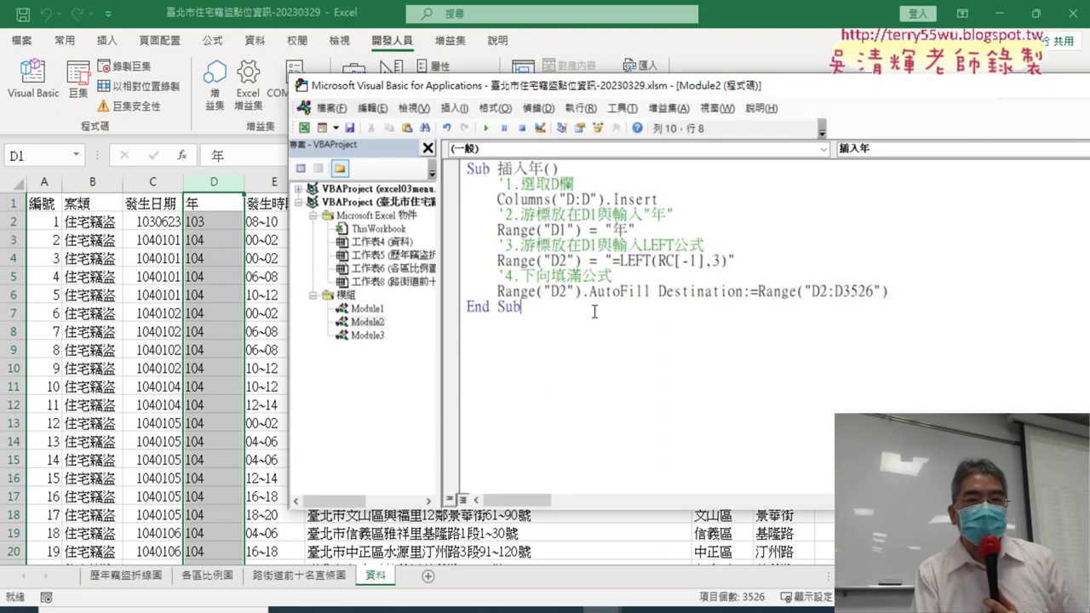
# - Review the macro's Columns("D:D").Insert, D1 年 and LEFT(RC[-1],3) lines, then return to the sheet
pyautogui.click(619, 307)
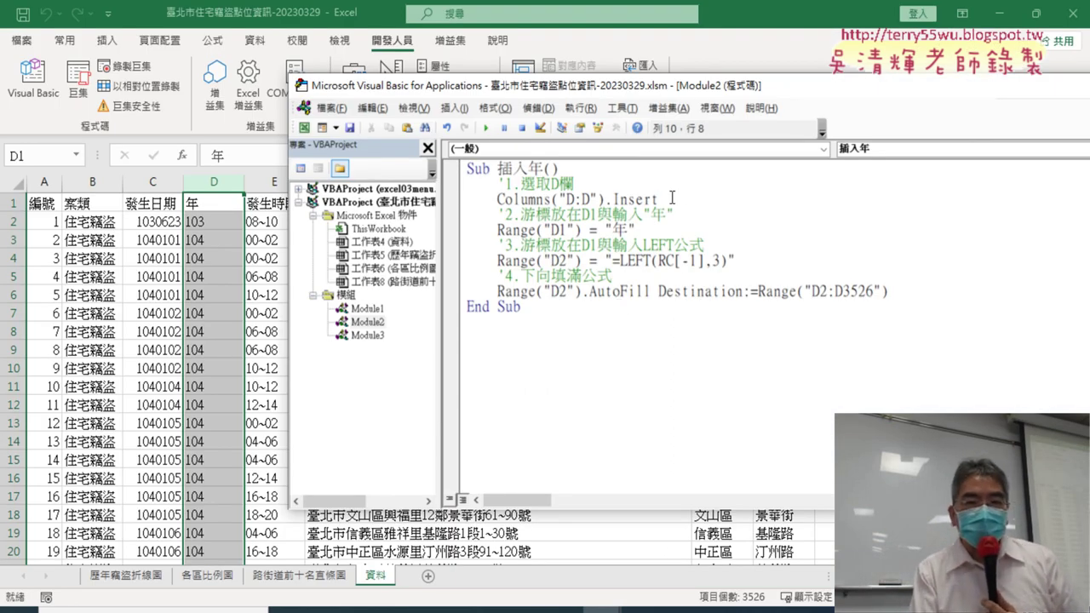
pyautogui.moveTo(672, 198); pyautogui.dragTo(498, 200)
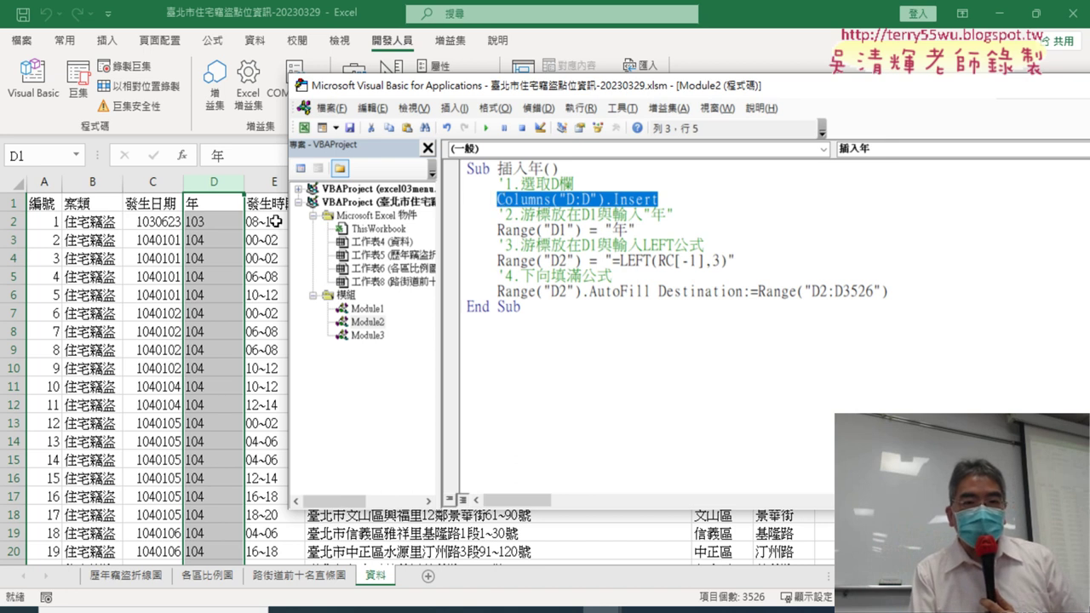
pyautogui.moveTo(692, 199); pyautogui.dragTo(500, 201)
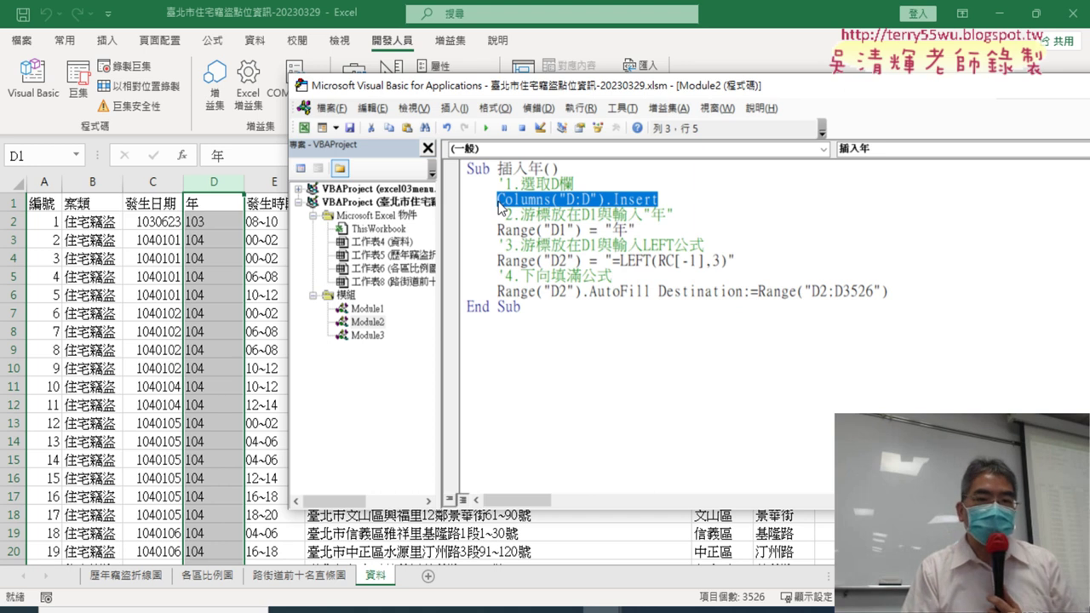
pyautogui.doubleClick(620, 230)
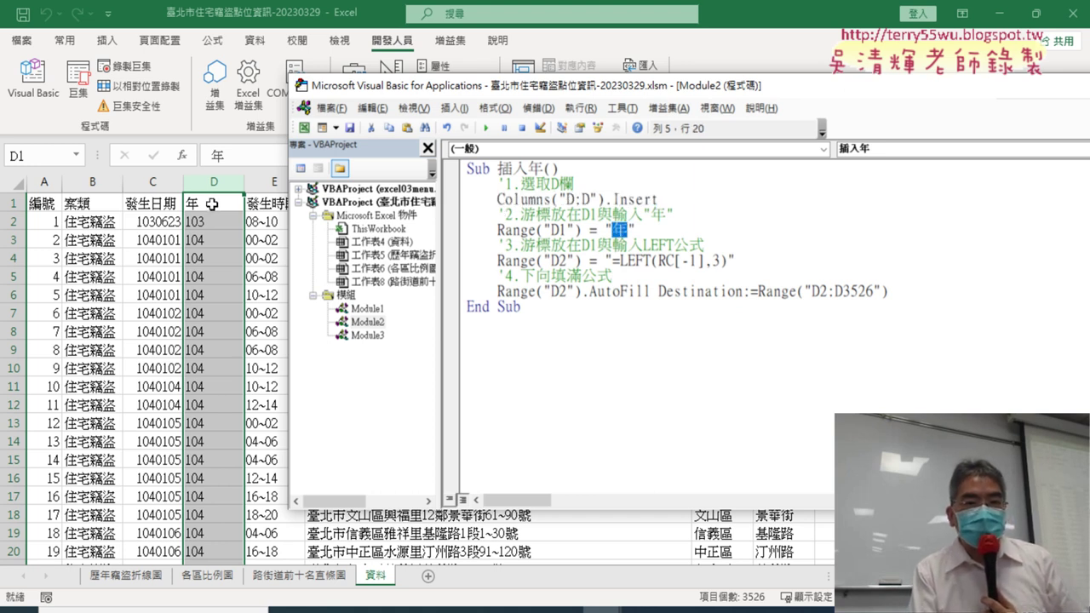
pyautogui.moveTo(728, 260); pyautogui.dragTo(621, 260)
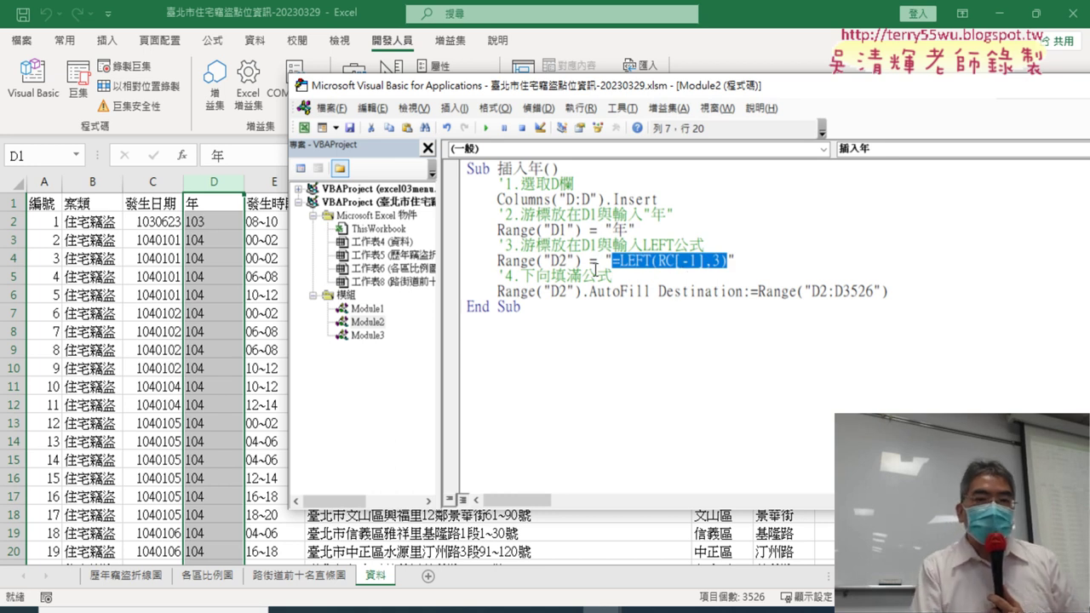
pyautogui.click(215, 181)
# - Delete the 年 column D, reopen the VBA editor, and open its 偵錯 menu
pyautogui.rightClick(221, 262)
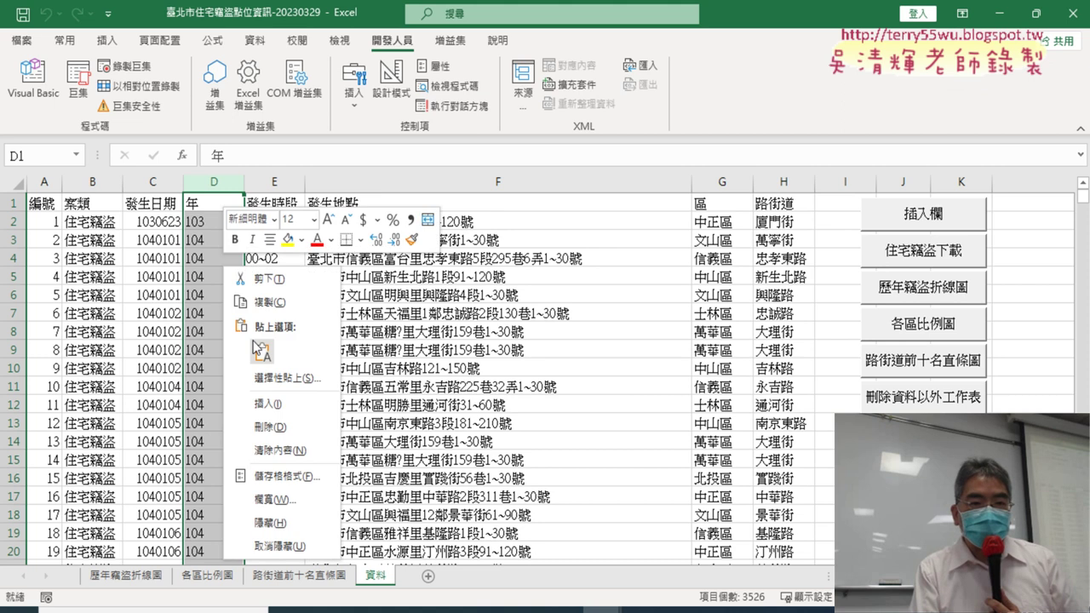
pyautogui.click(281, 427)
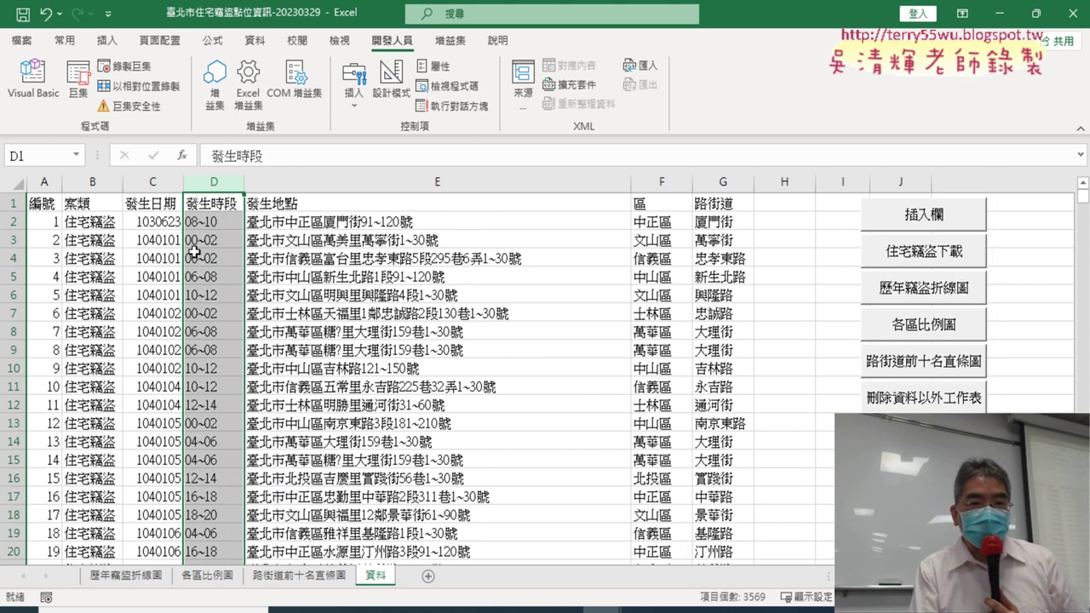
pyautogui.click(34, 85)
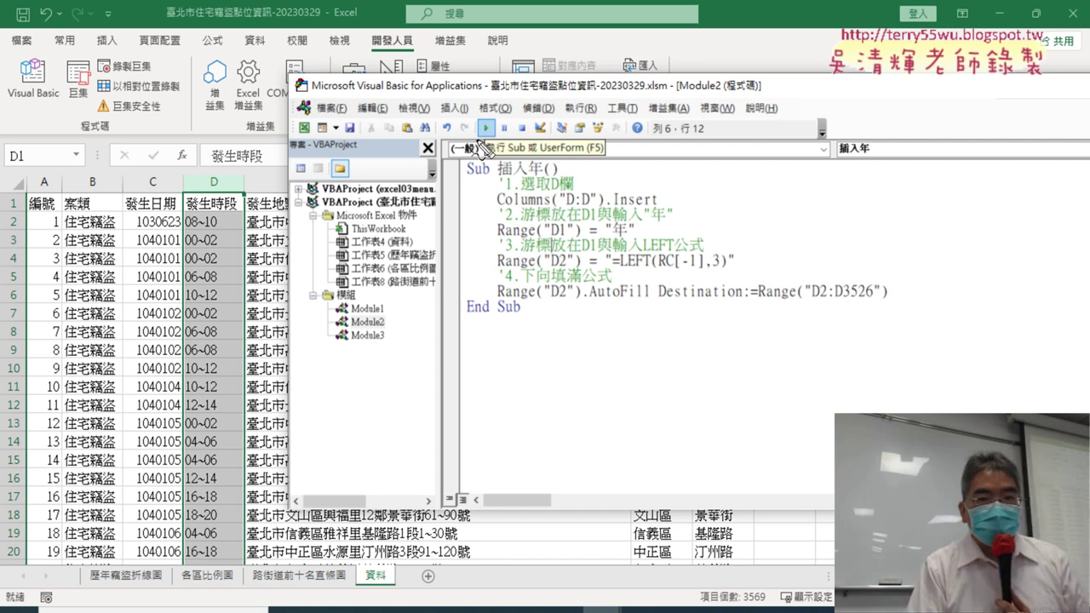
pyautogui.moveTo(497, 149)
pyautogui.mouseDown()
pyautogui.moveTo(483, 128)
pyautogui.moveTo(501, 145)
pyautogui.mouseUp()
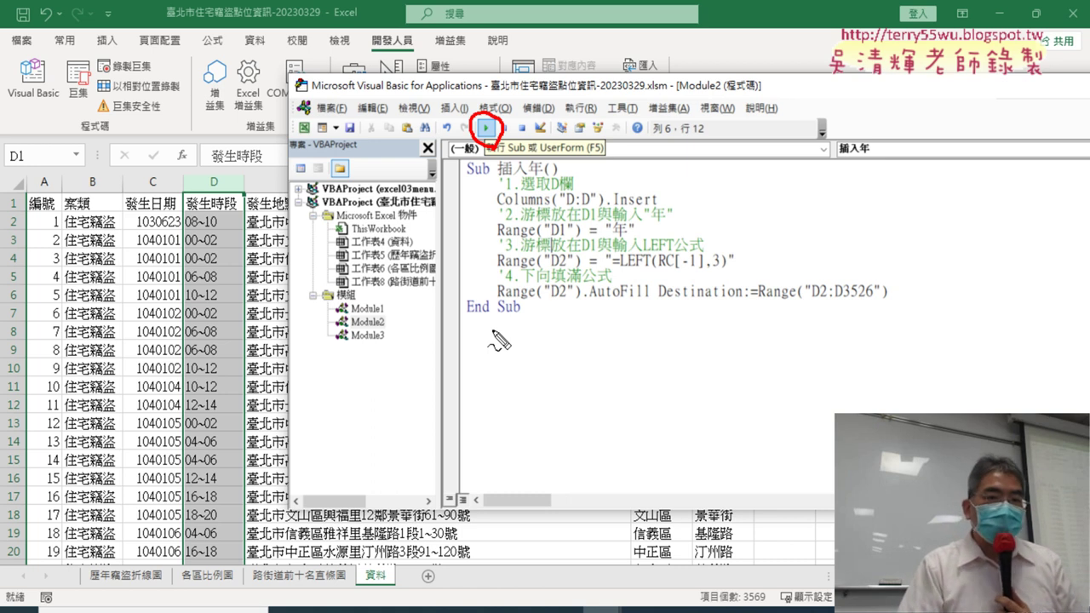
pyautogui.press('Escape')
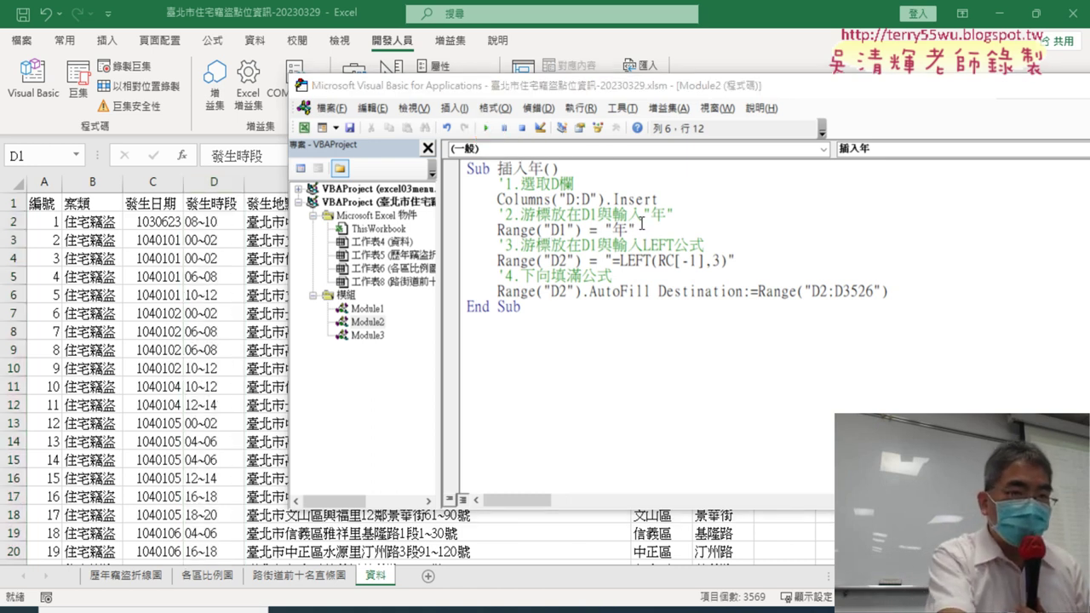
pyautogui.click(538, 108)
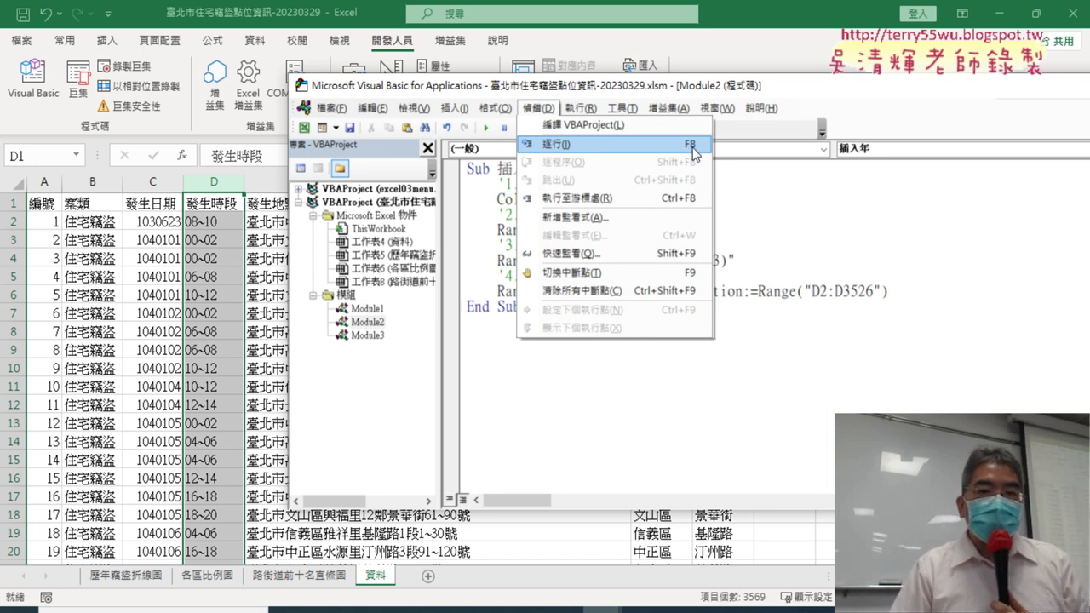
# - Start stepping through 插入年 with F8 to insert an empty column D
pyautogui.click(535, 201)
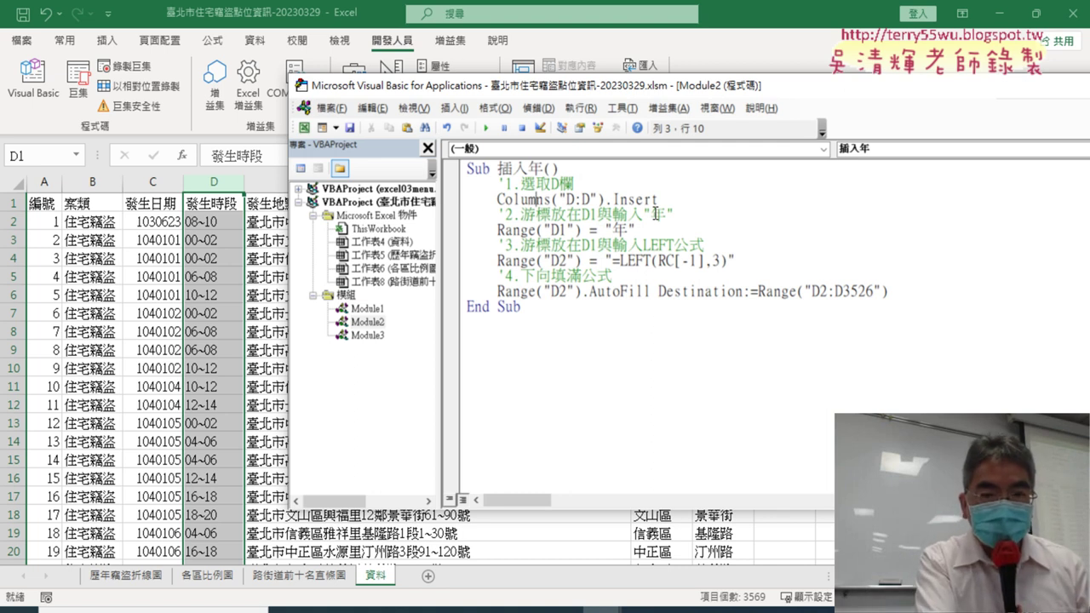
pyautogui.press('F8')
pyautogui.press('F8')
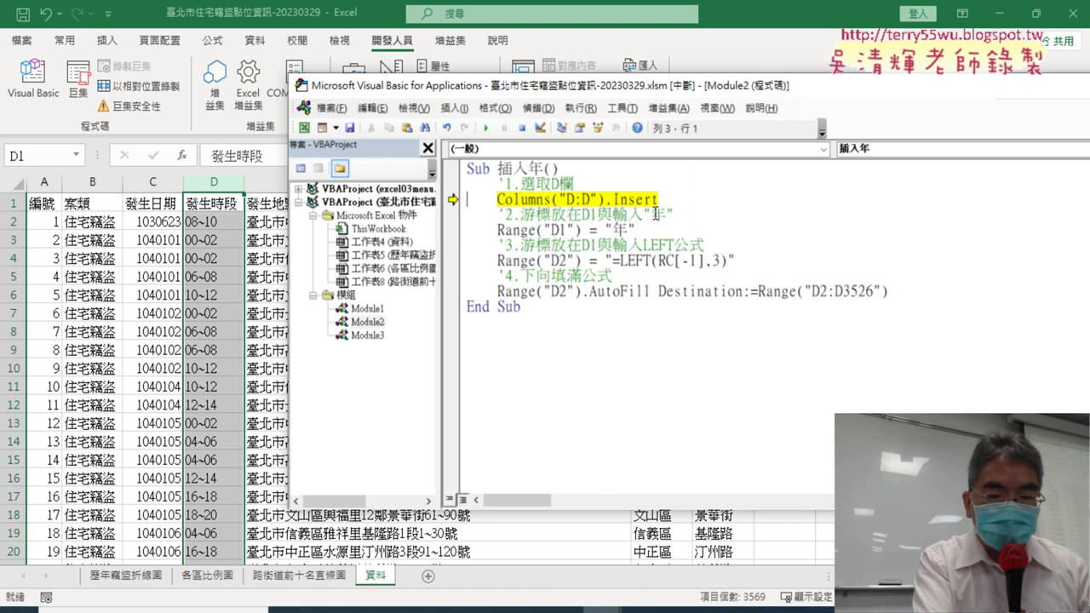
pyautogui.press('F8')
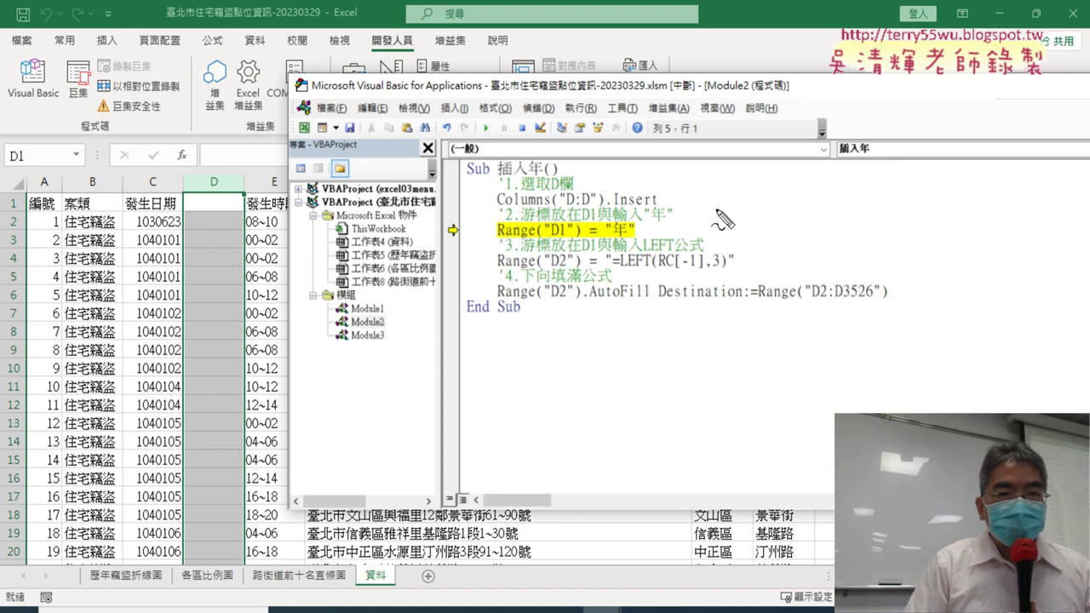
pyautogui.moveTo(669, 206)
pyautogui.mouseDown()
pyautogui.moveTo(538, 207)
pyautogui.moveTo(682, 203)
pyautogui.mouseUp()
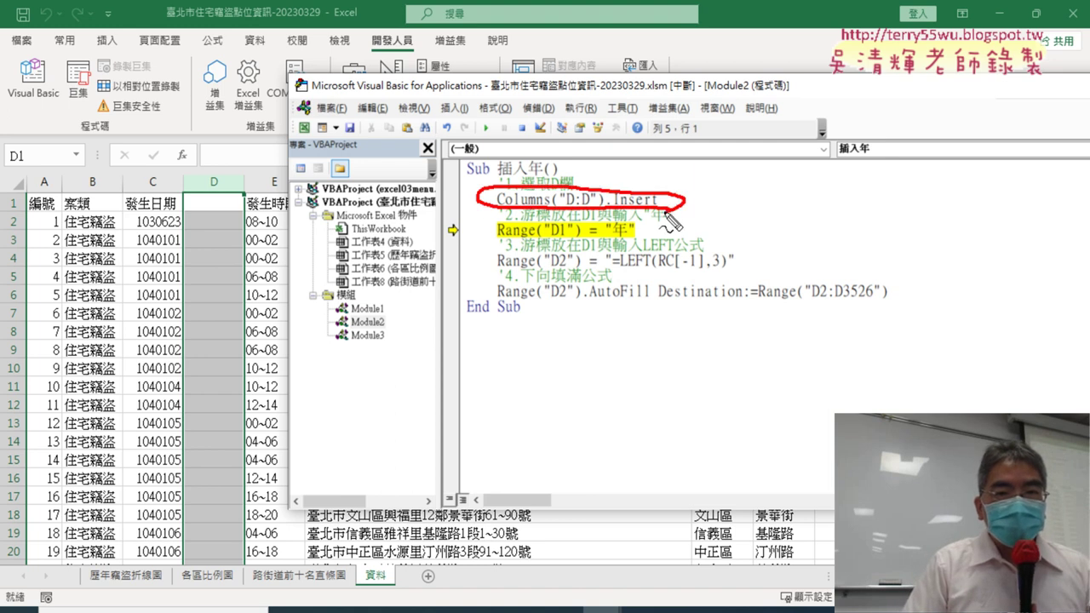
pyautogui.moveTo(182, 174); pyautogui.dragTo(175, 255)
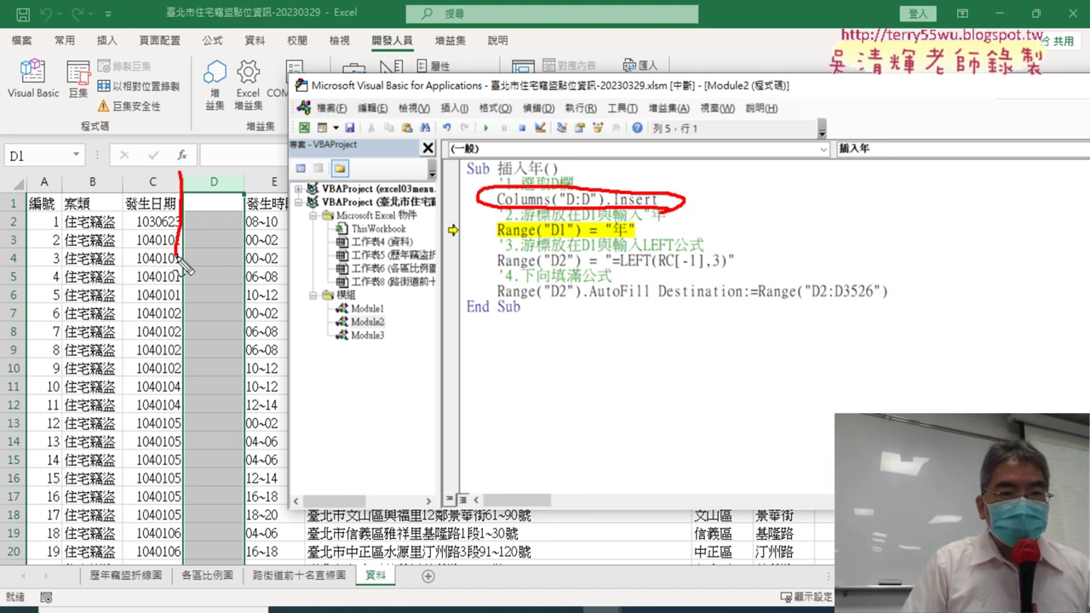
pyautogui.moveTo(253, 172); pyautogui.dragTo(257, 245)
pyautogui.moveTo(545, 200)
pyautogui.mouseDown()
pyautogui.moveTo(217, 191)
pyautogui.moveTo(243, 176)
pyautogui.mouseUp()
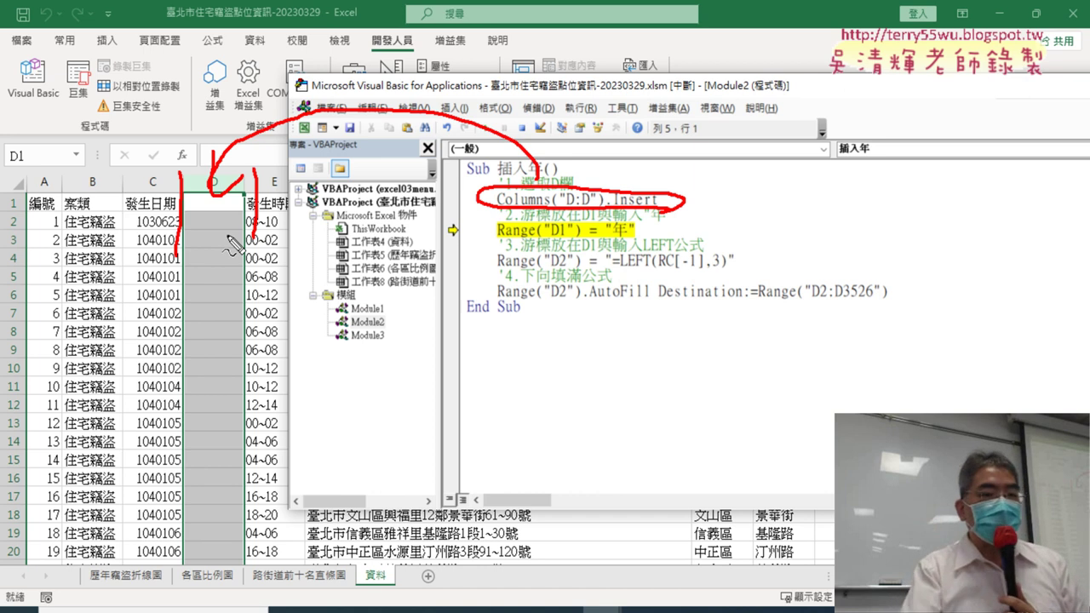
pyautogui.press('Escape')
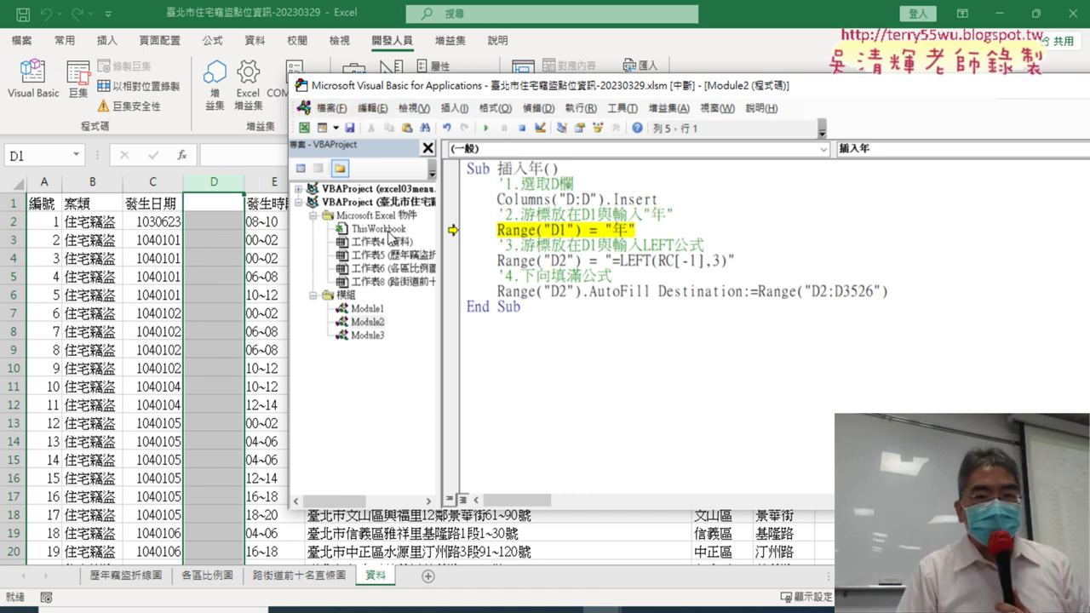
# - Step through the D1 年 line and the formula line so D2 gets =LEFT(RC[-1],3)
pyautogui.moveTo(640, 232); pyautogui.dragTo(613, 232)
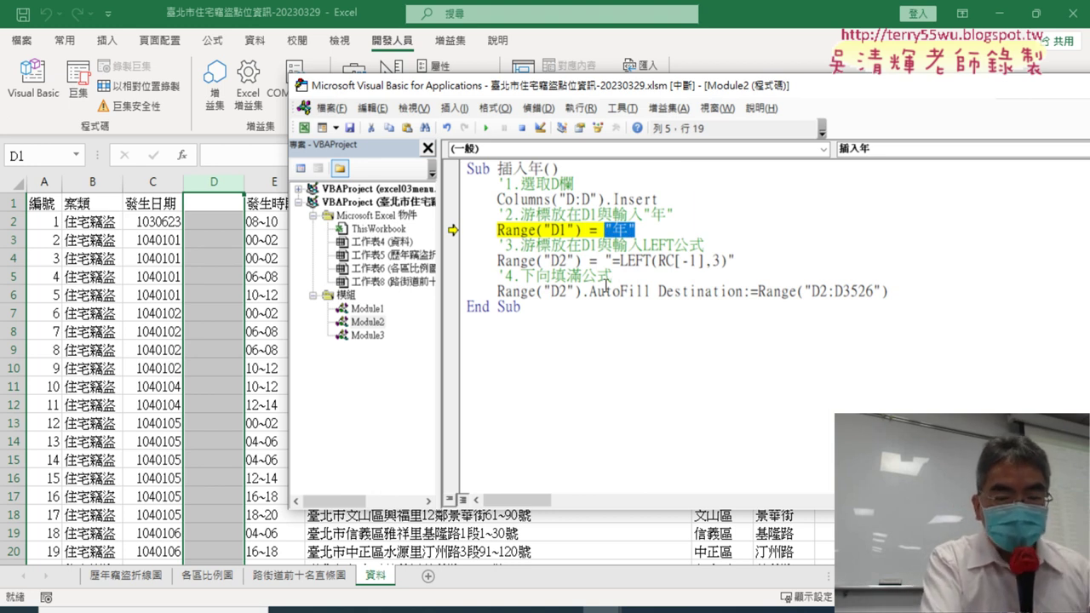
pyautogui.press('F8')
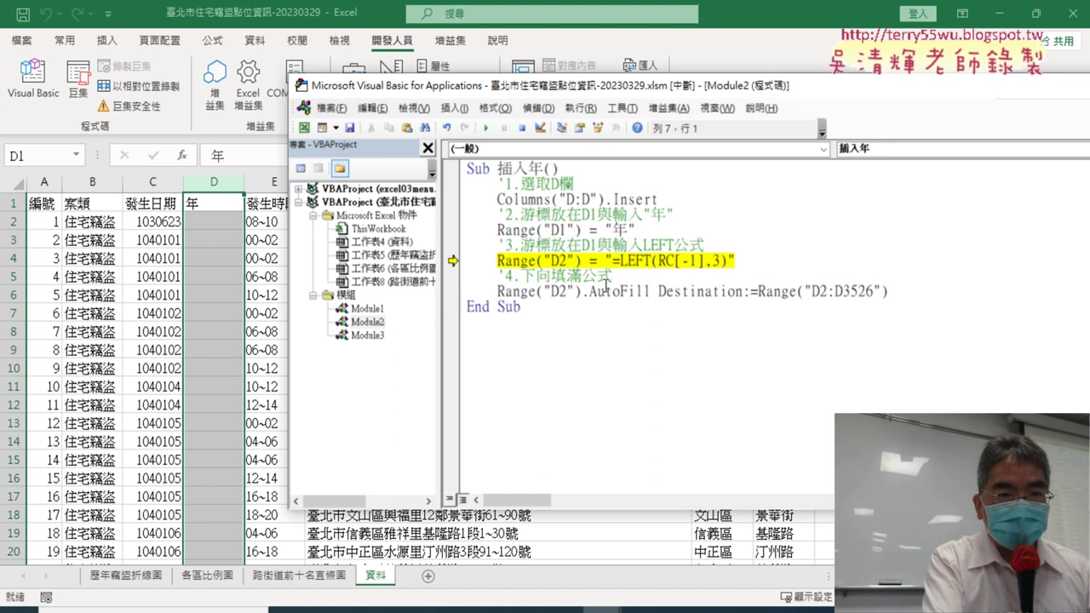
pyautogui.doubleClick(623, 230)
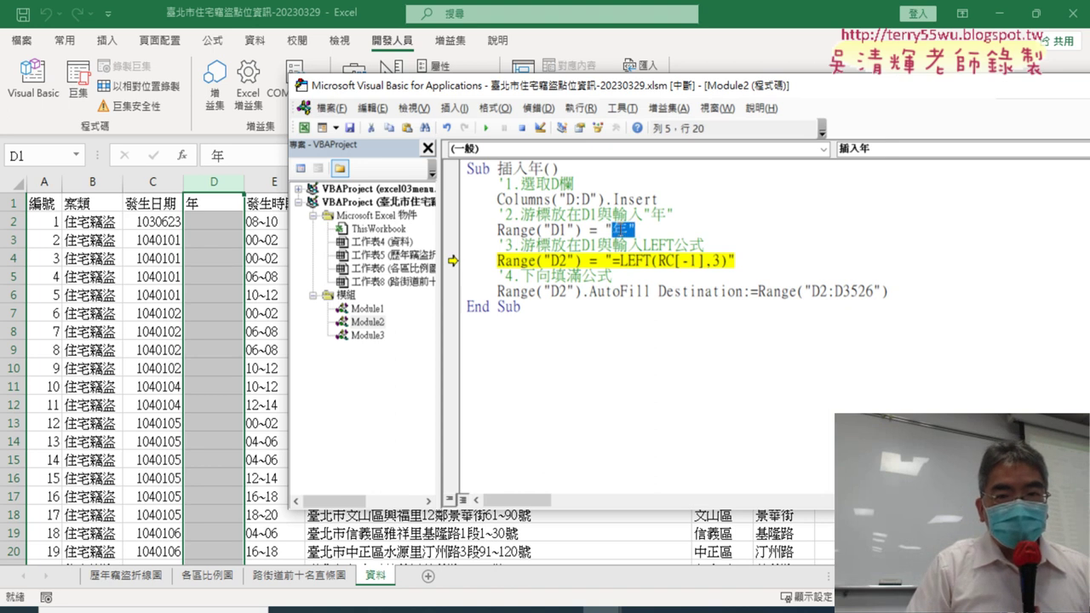
pyautogui.moveTo(636, 230); pyautogui.dragTo(606, 230)
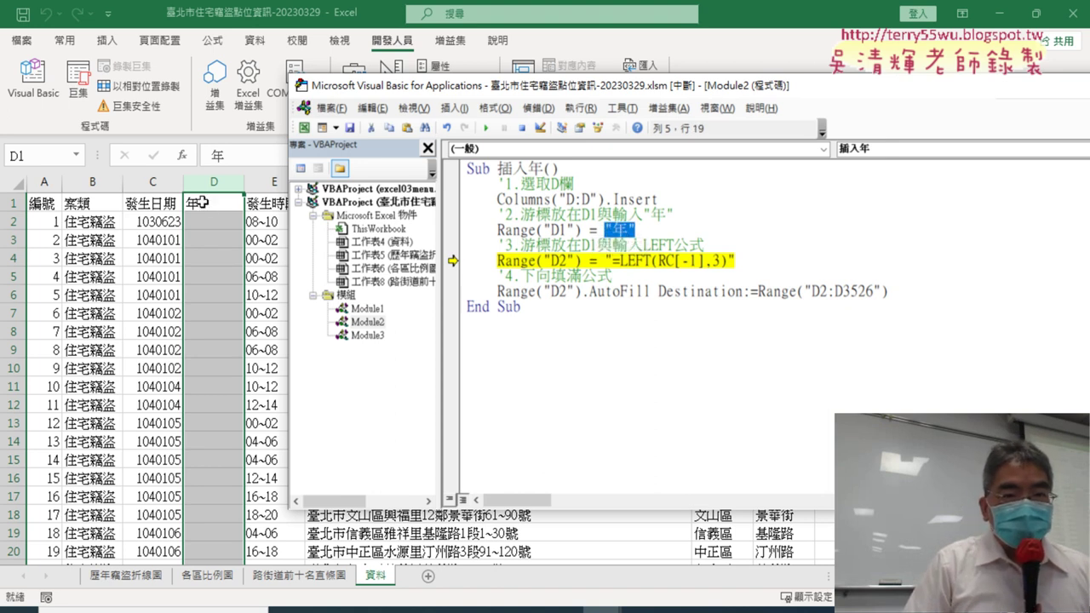
pyautogui.click(651, 261)
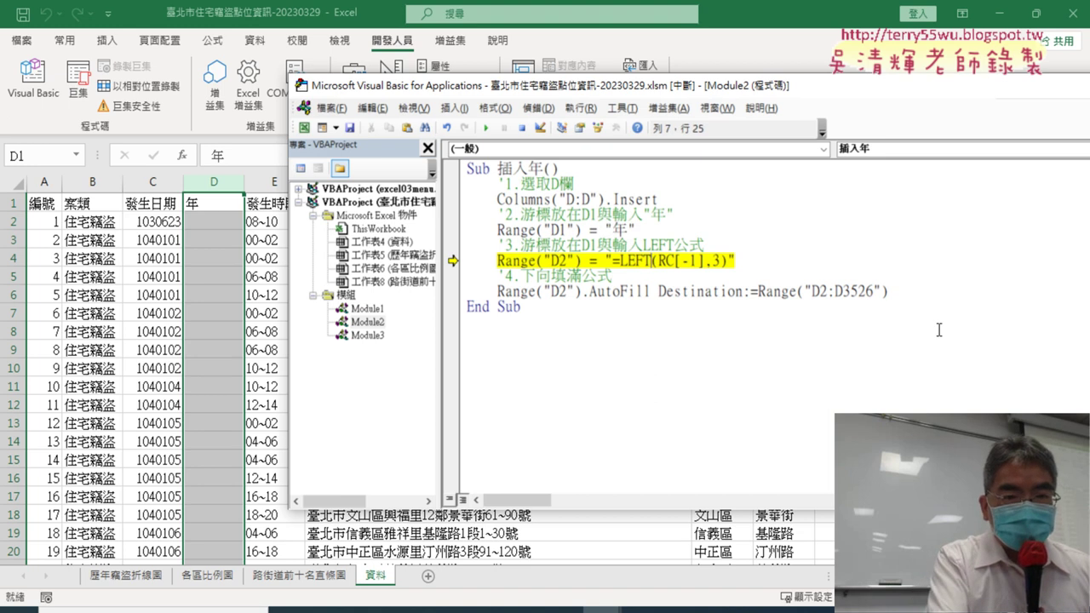
pyautogui.press('F8')
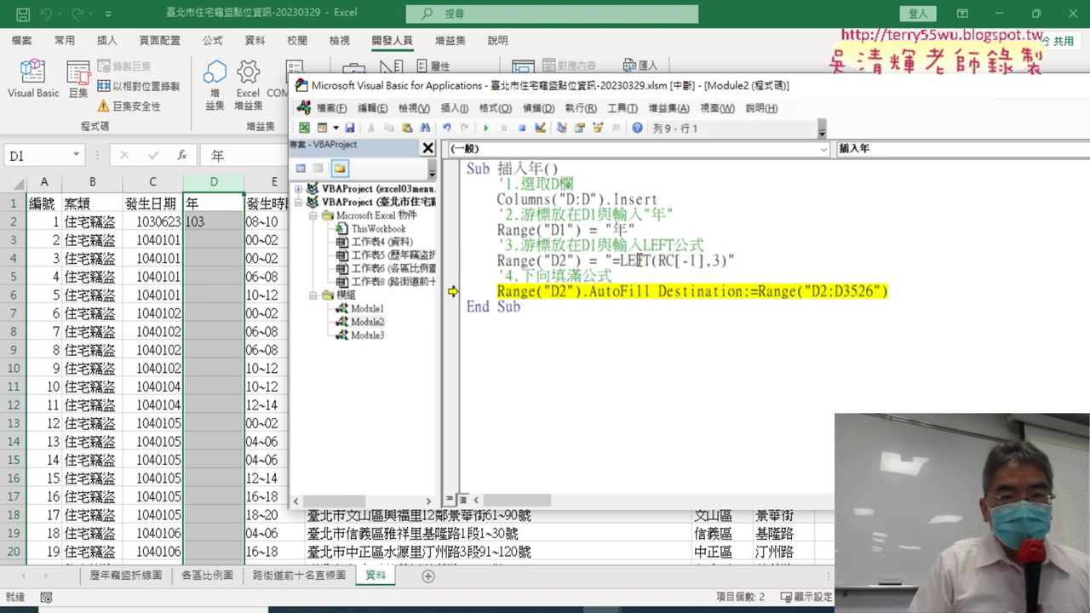
# - Mark up D2's =LEFT(C2,3) and the macro's =LEFT(RC[-1],3) to compare them, then select RC[-1]
pyautogui.click(207, 221)
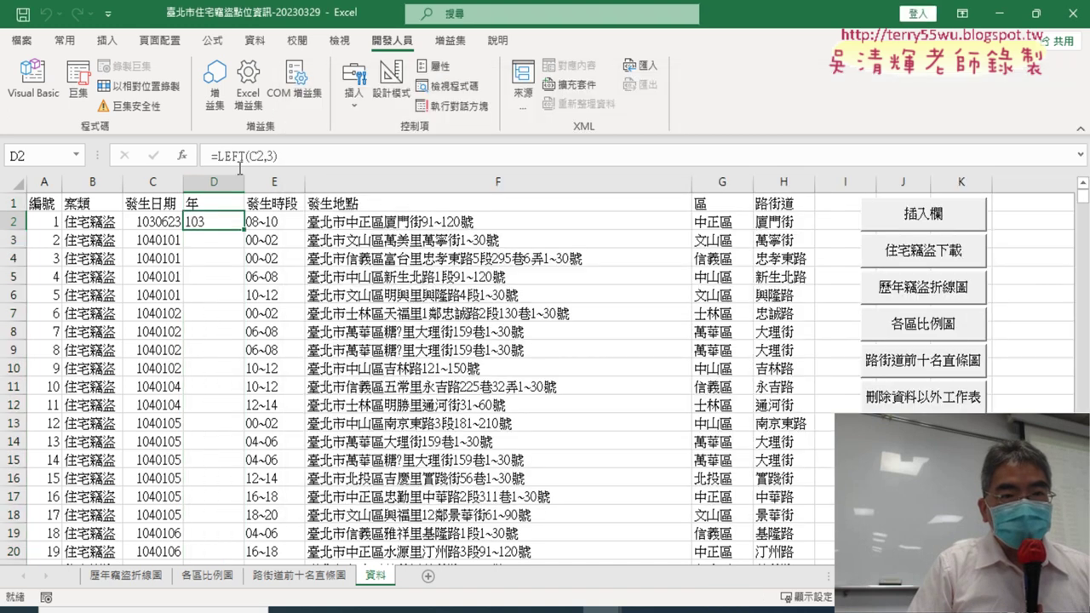
pyautogui.click(34, 85)
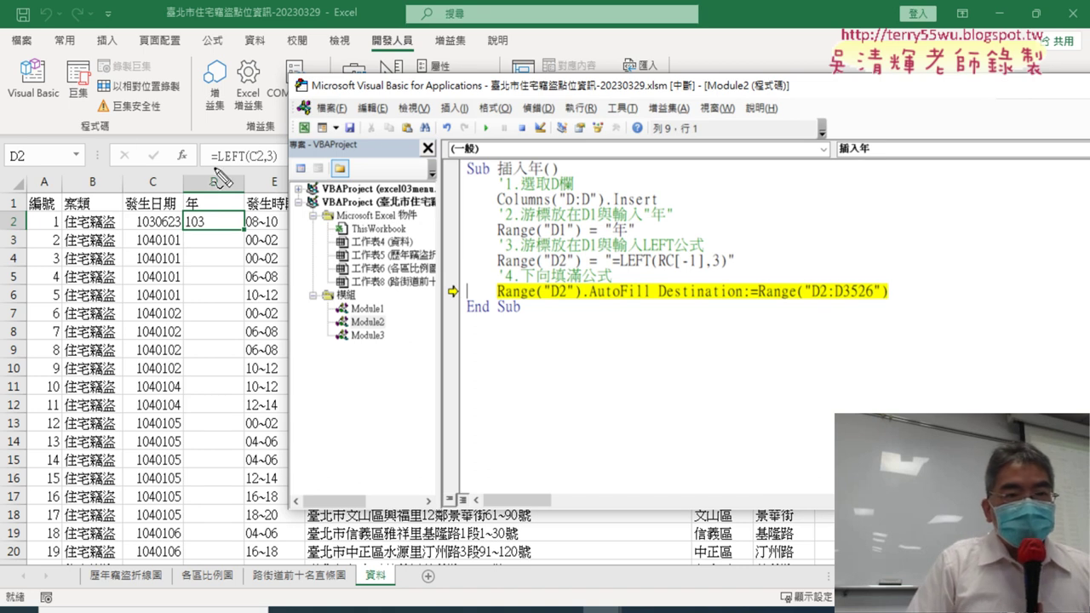
pyautogui.moveTo(207, 168); pyautogui.dragTo(278, 168)
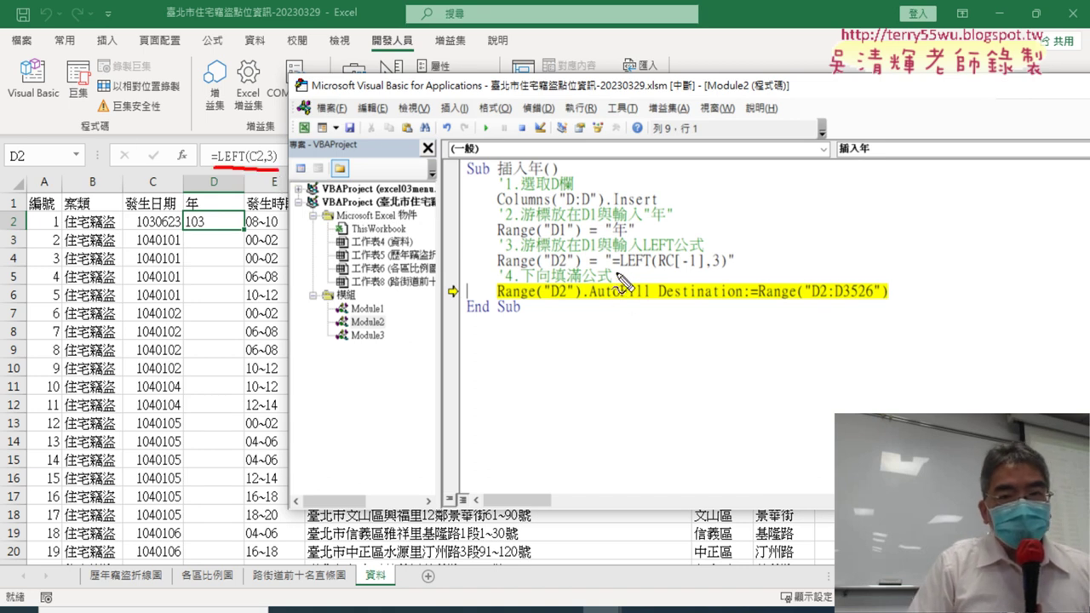
pyautogui.moveTo(615, 274); pyautogui.dragTo(755, 274)
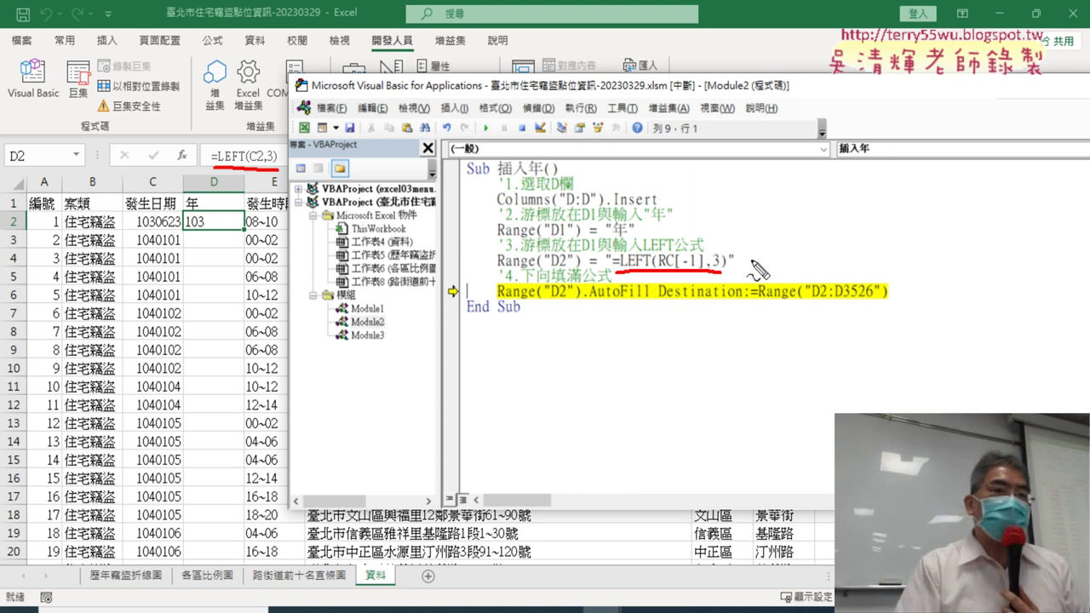
pyautogui.moveTo(668, 269)
pyautogui.mouseDown()
pyautogui.moveTo(347, 93)
pyautogui.moveTo(266, 171)
pyautogui.mouseUp()
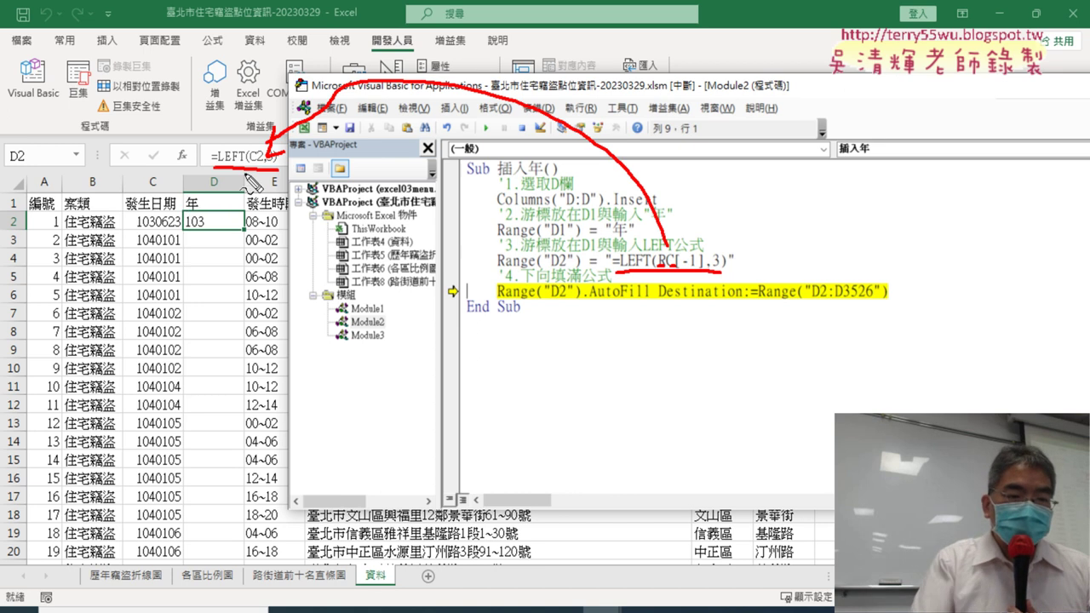
pyautogui.press('Escape')
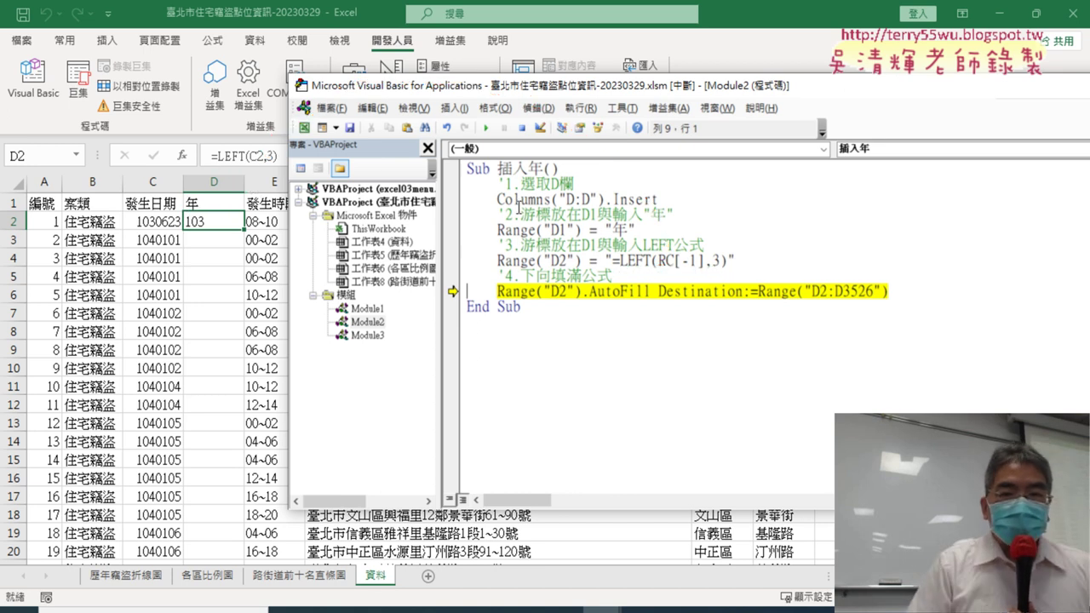
pyautogui.moveTo(660, 260); pyautogui.dragTo(698, 260)
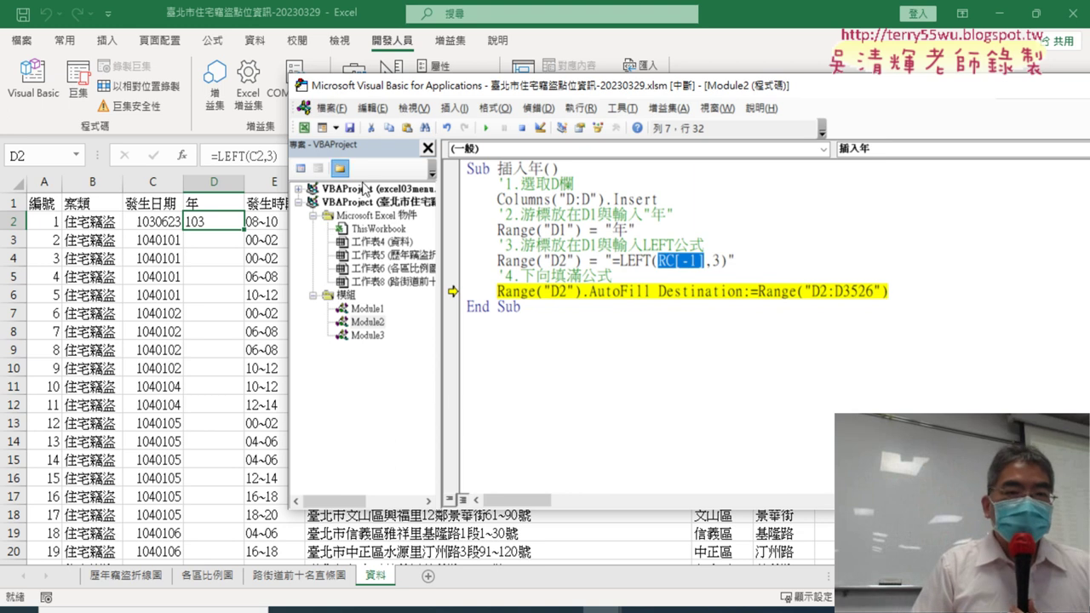
# - Copy =LEFT(C2,3) from D2's formula bar and paste it over the macro's =LEFT(RC[-1],3)
pyautogui.click(214, 156)
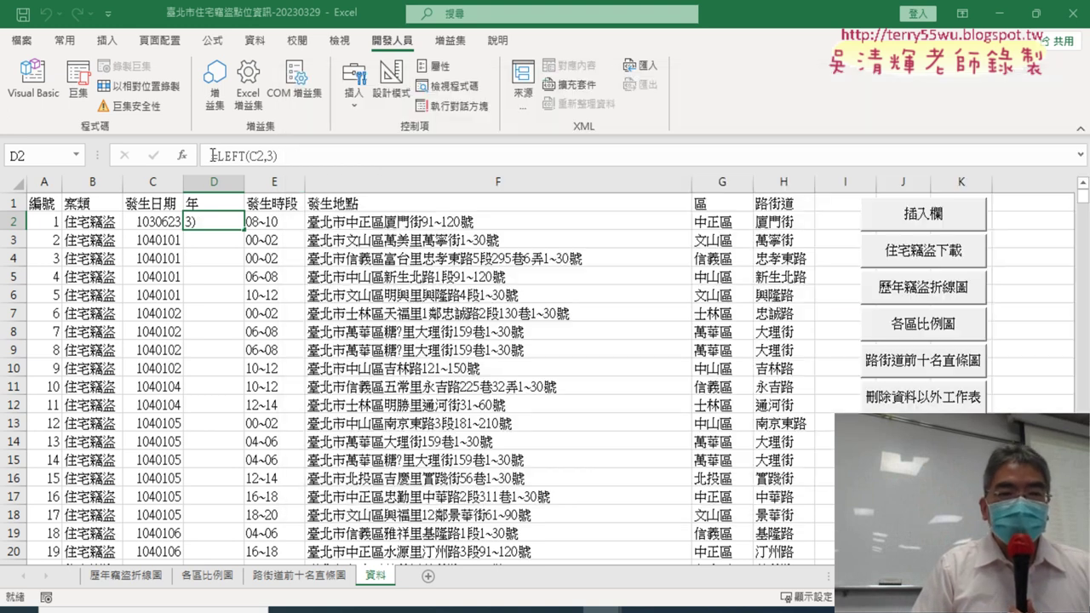
pyautogui.tripleClick(300, 155)
pyautogui.rightClick(269, 156)
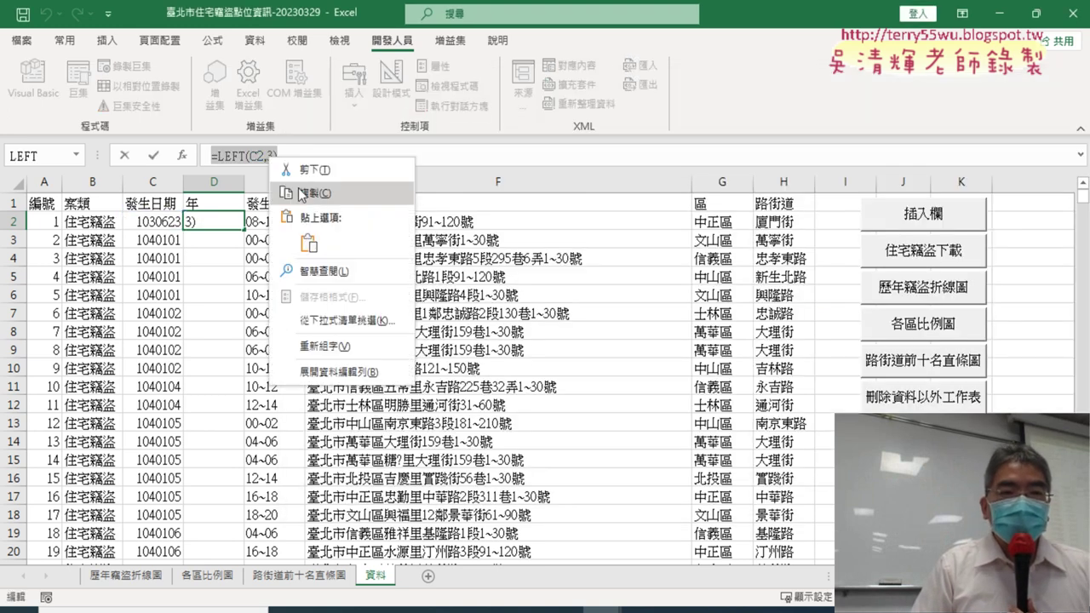
pyautogui.click(305, 197)
pyautogui.click(125, 156)
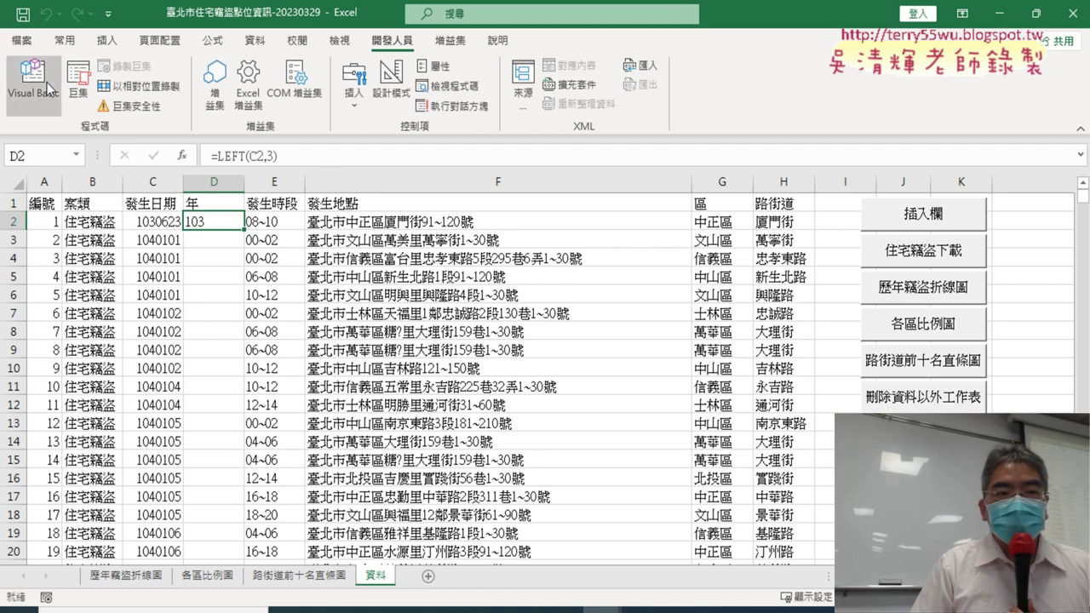
pyautogui.click(32, 81)
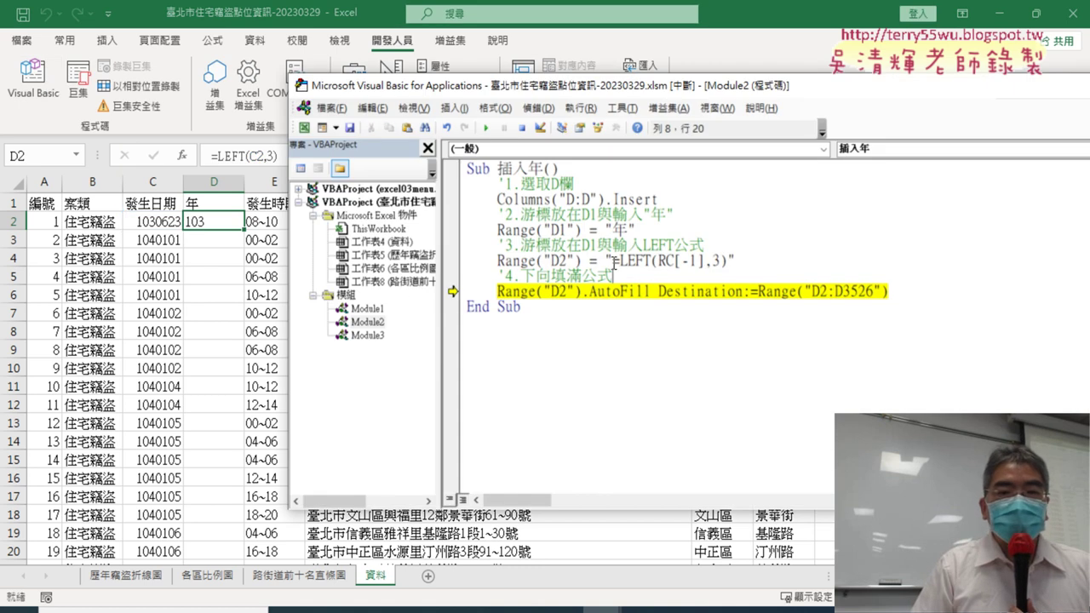
pyautogui.moveTo(613, 262); pyautogui.dragTo(725, 261)
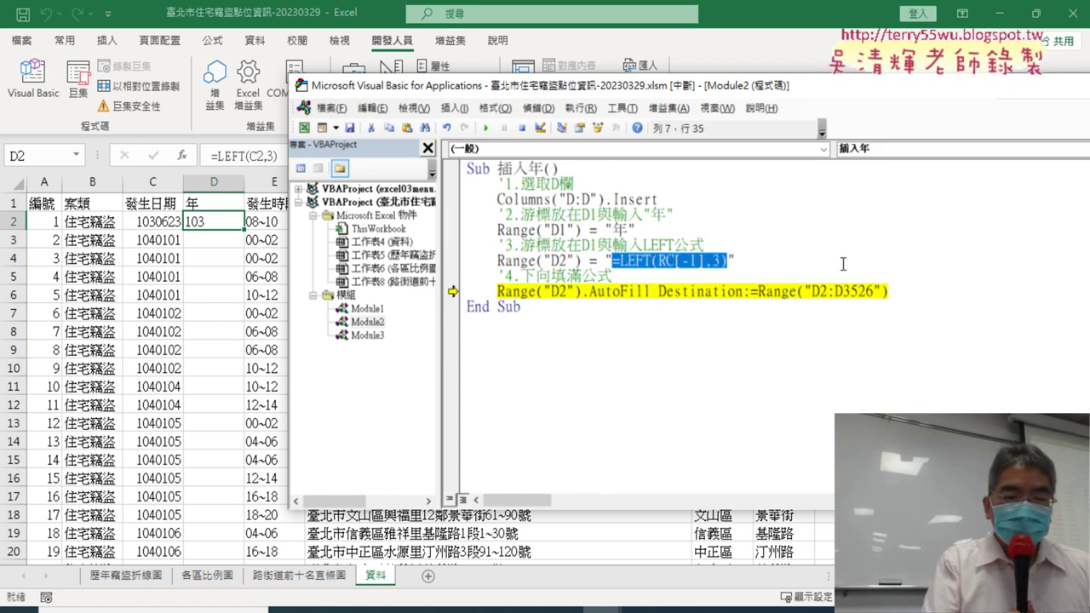
pyautogui.hotkey('ctrl', 'v')
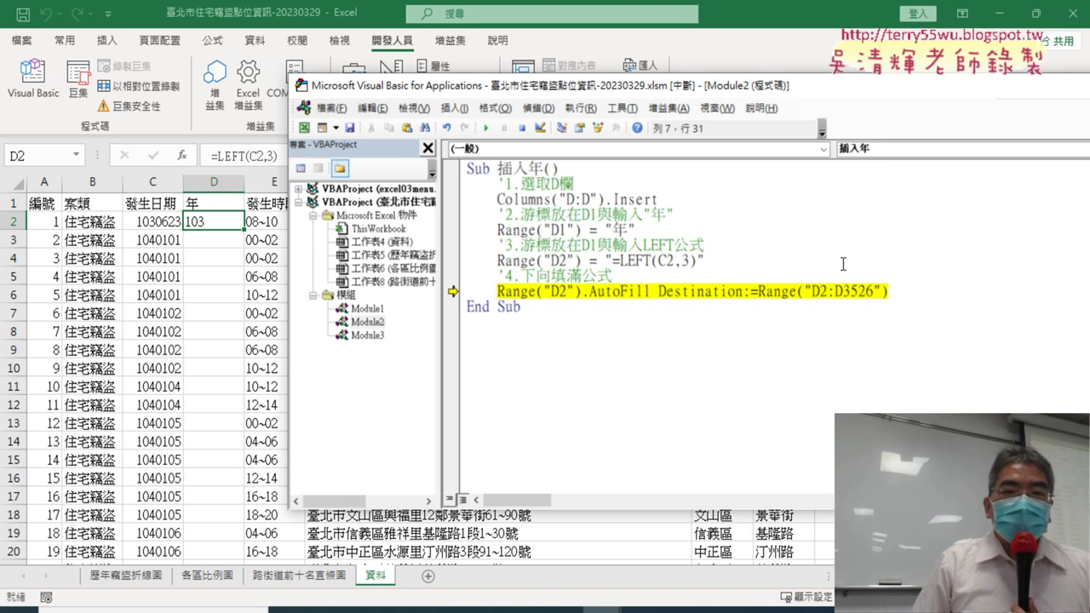
# - Clear cell D2 and move the execution point back to the formula line
pyautogui.click(205, 221)
pyautogui.press('Delete')
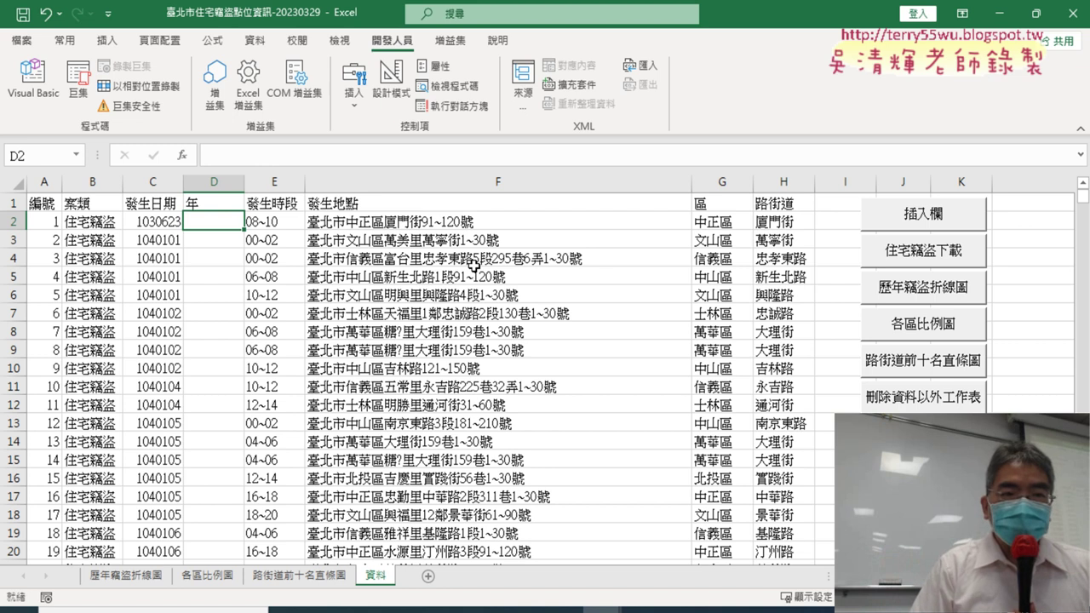
pyautogui.click(34, 84)
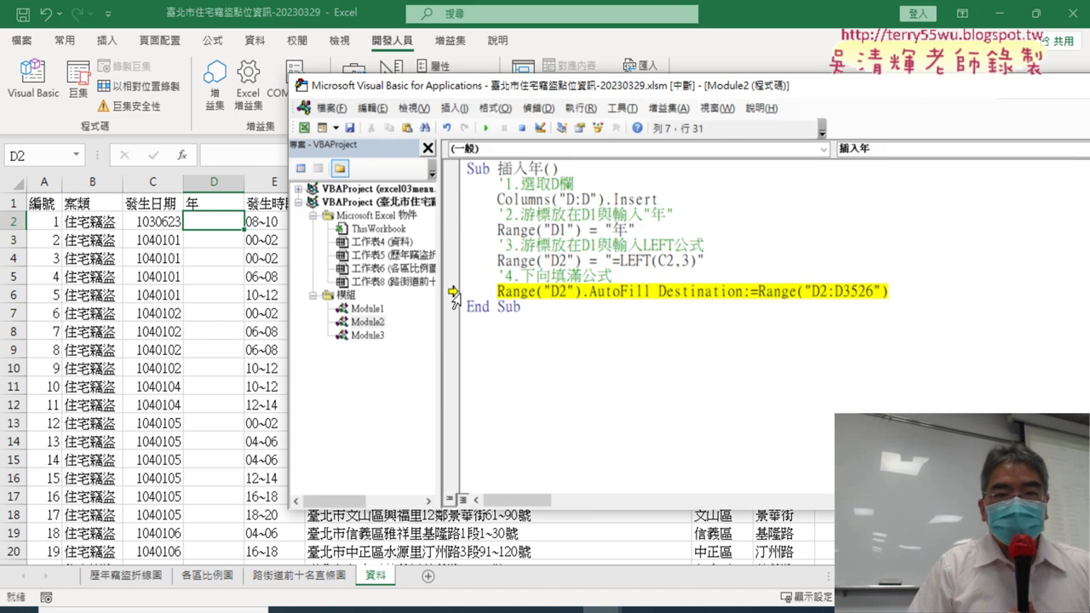
pyautogui.moveTo(454, 291); pyautogui.dragTo(454, 262)
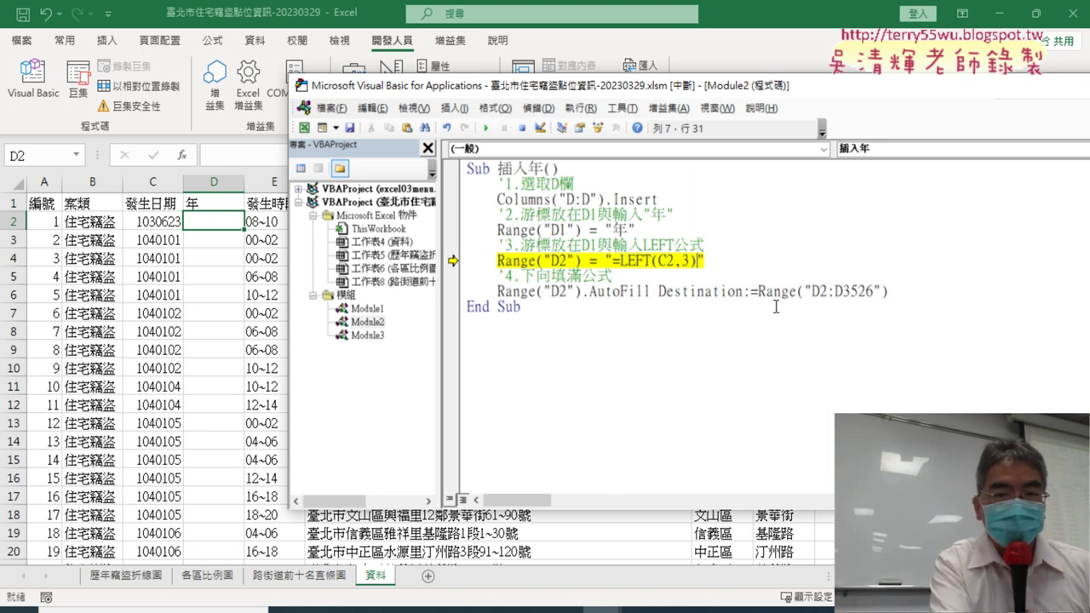
# - Step the revised Range("D2") line with F8 so D2 shows 103, then select .AutoFill in the code
pyautogui.press('F8')
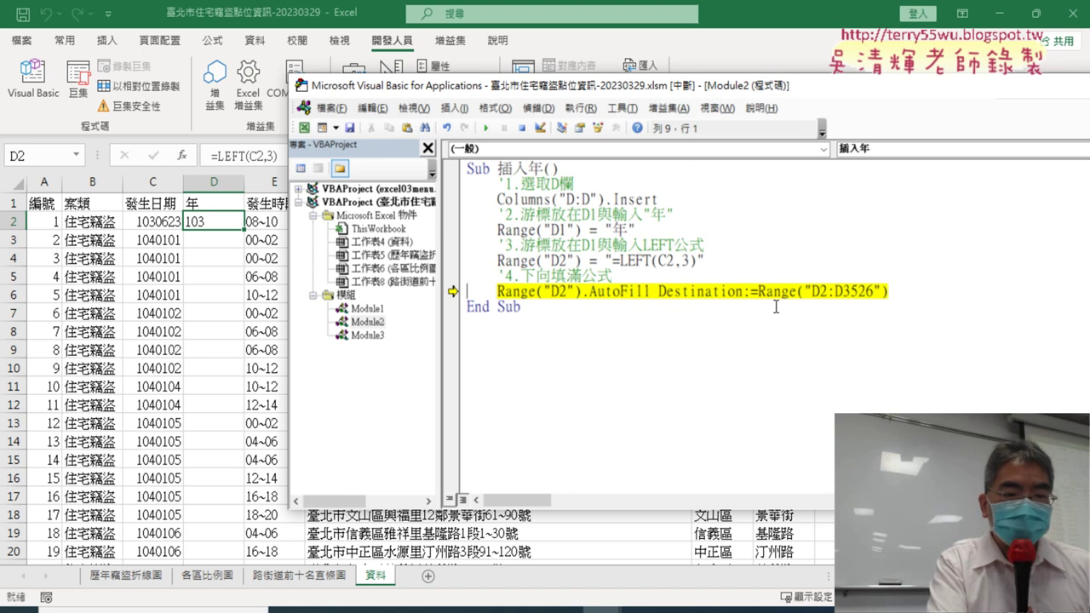
pyautogui.write('d')
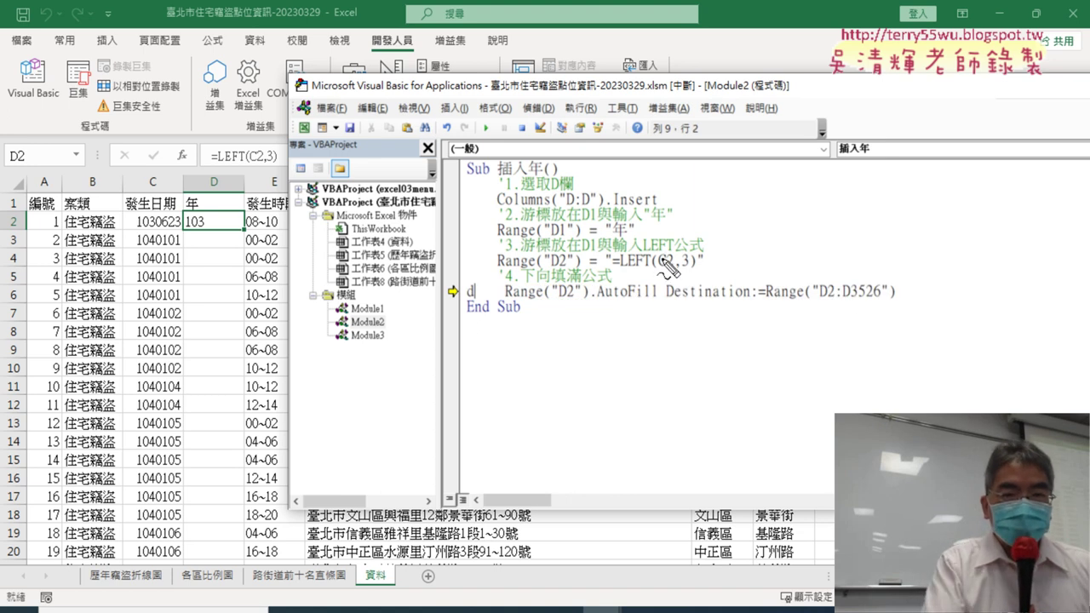
pyautogui.moveTo(632, 267); pyautogui.dragTo(700, 273)
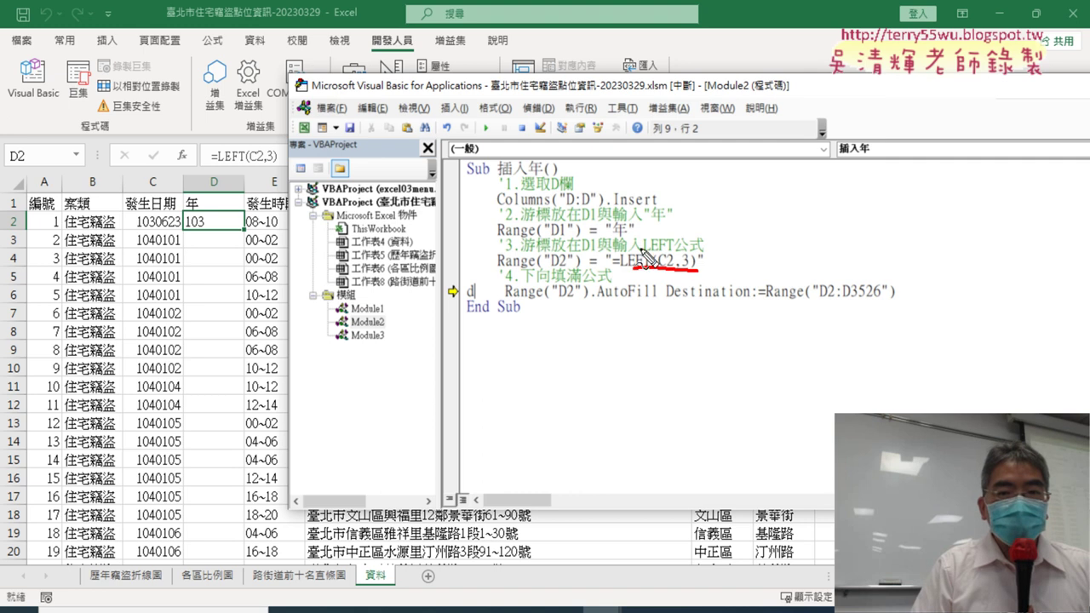
pyautogui.moveTo(644, 248); pyautogui.dragTo(565, 254)
pyautogui.moveTo(278, 161); pyautogui.dragTo(193, 158)
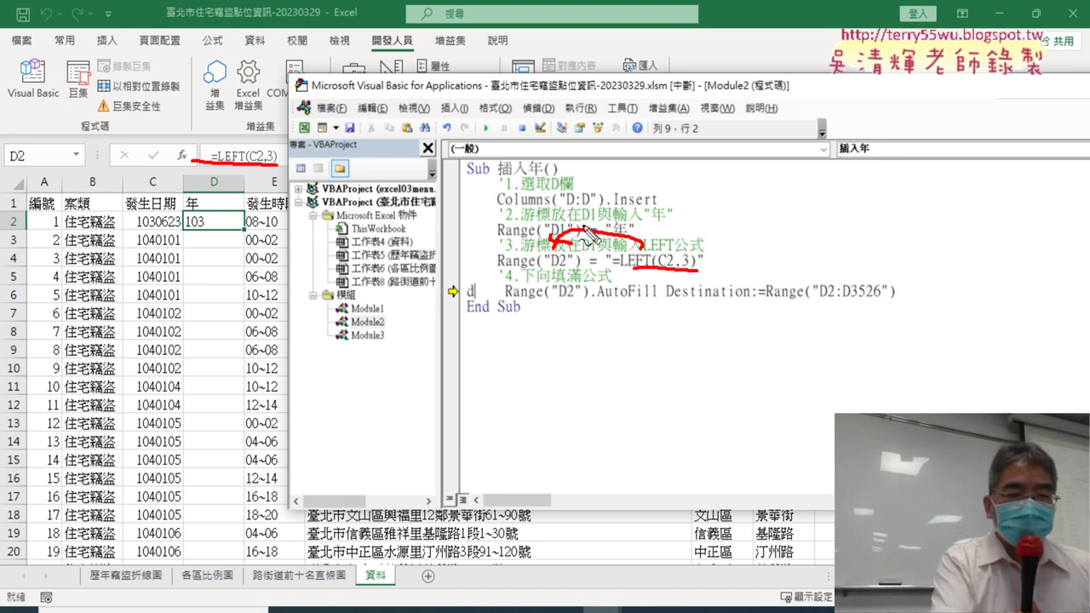
pyautogui.press('Escape')
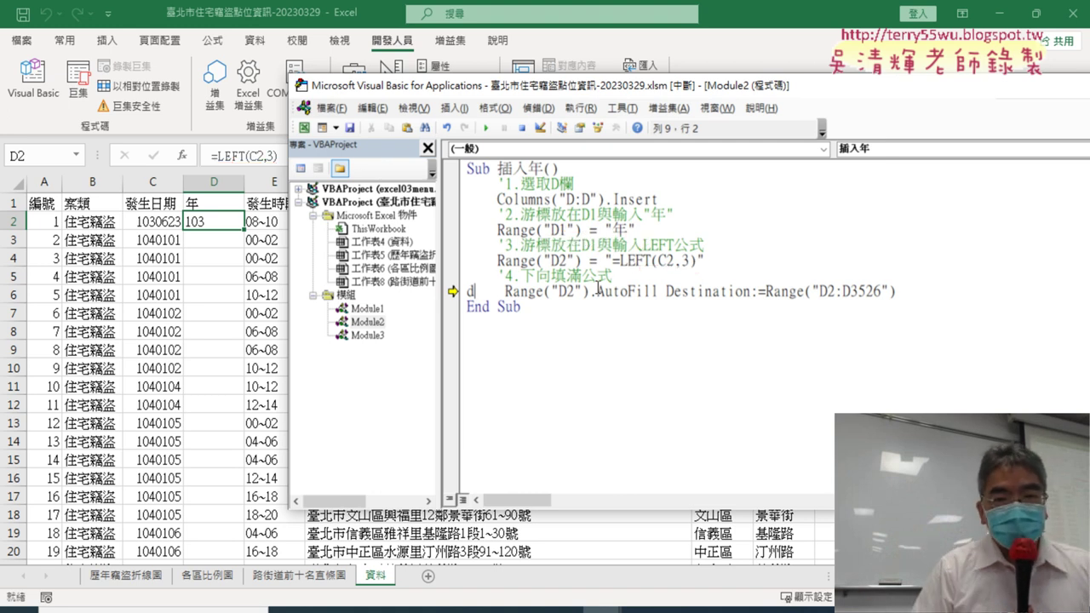
pyautogui.moveTo(591, 294); pyautogui.dragTo(652, 296)
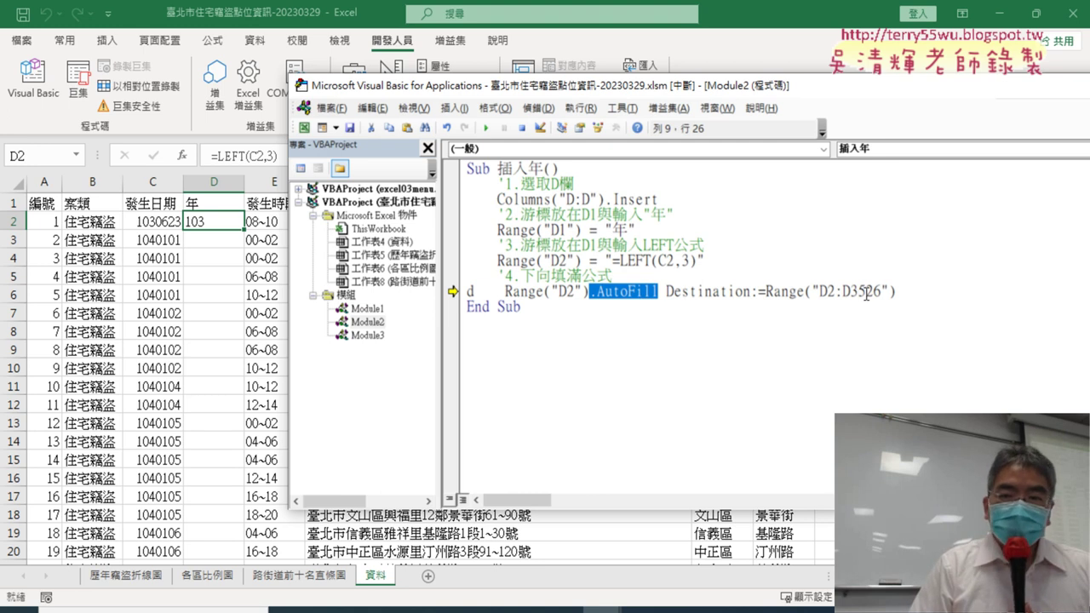
# - Find the last data row 3569, change the AutoFill range from D3526 to D3569, and delete the stray 'd'
pyautogui.click(162, 223)
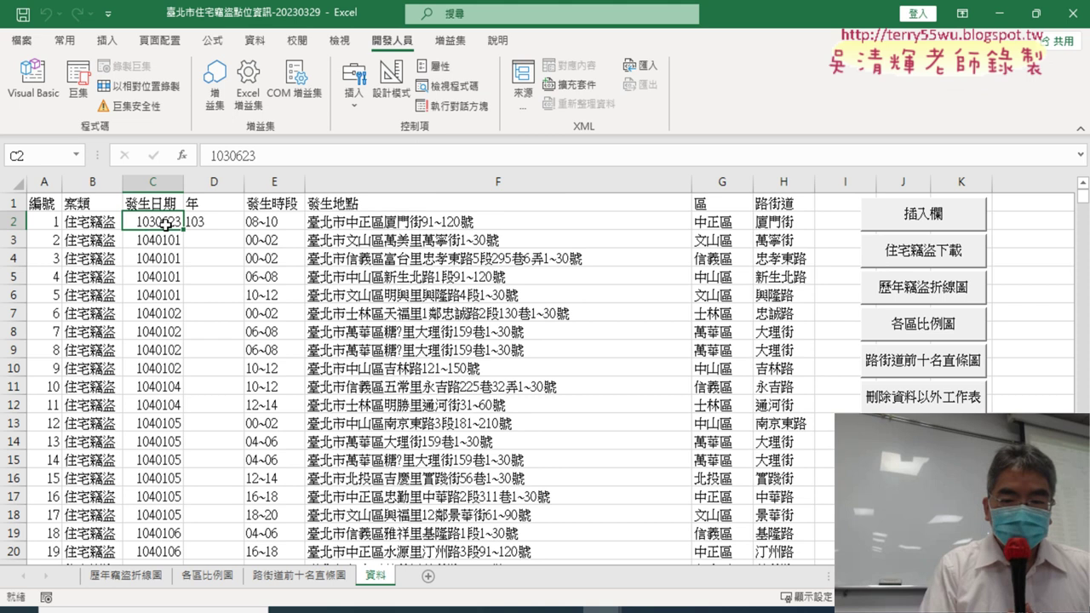
pyautogui.hotkey('ctrl', 'Down')
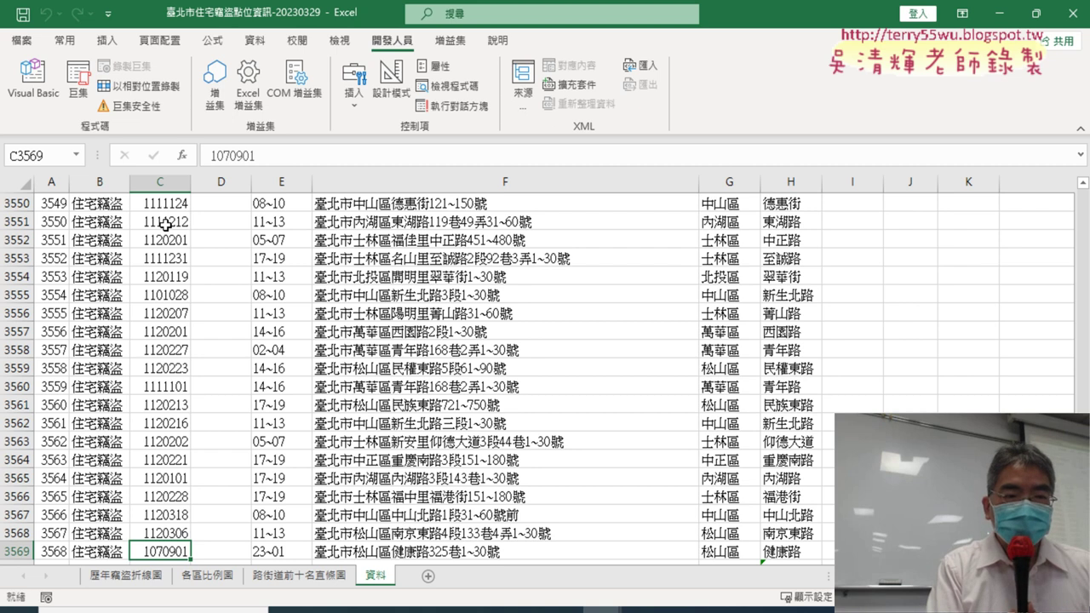
pyautogui.click(33, 78)
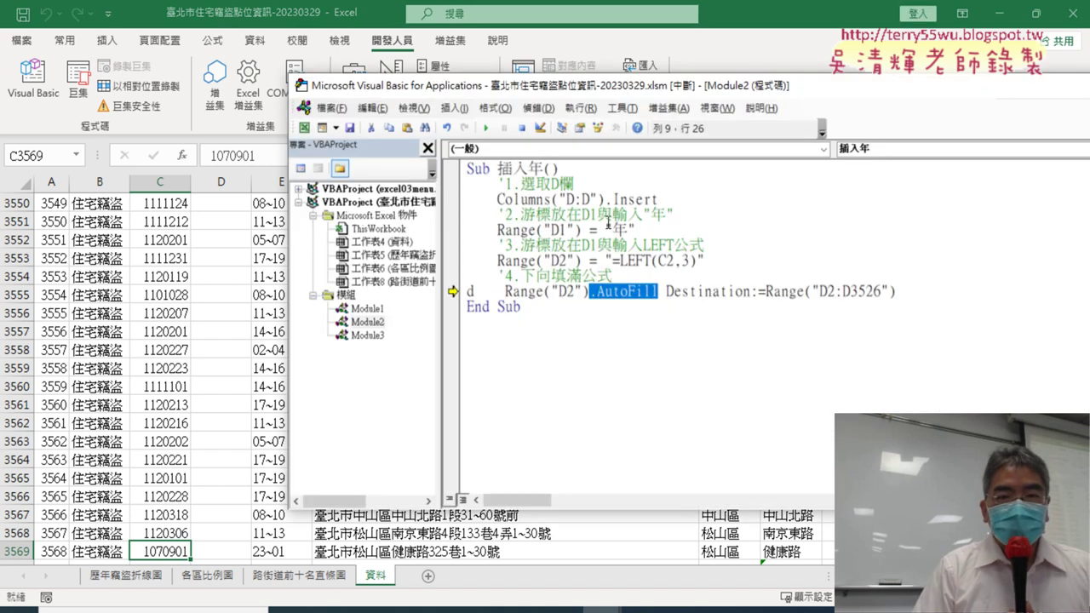
pyautogui.moveTo(866, 292); pyautogui.dragTo(881, 292)
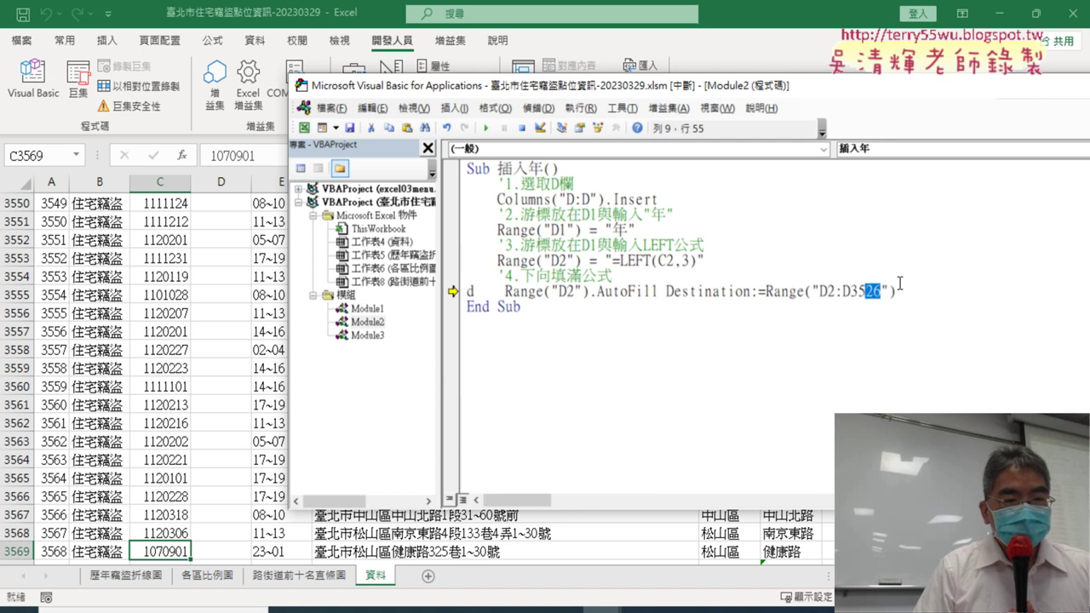
pyautogui.write('69')
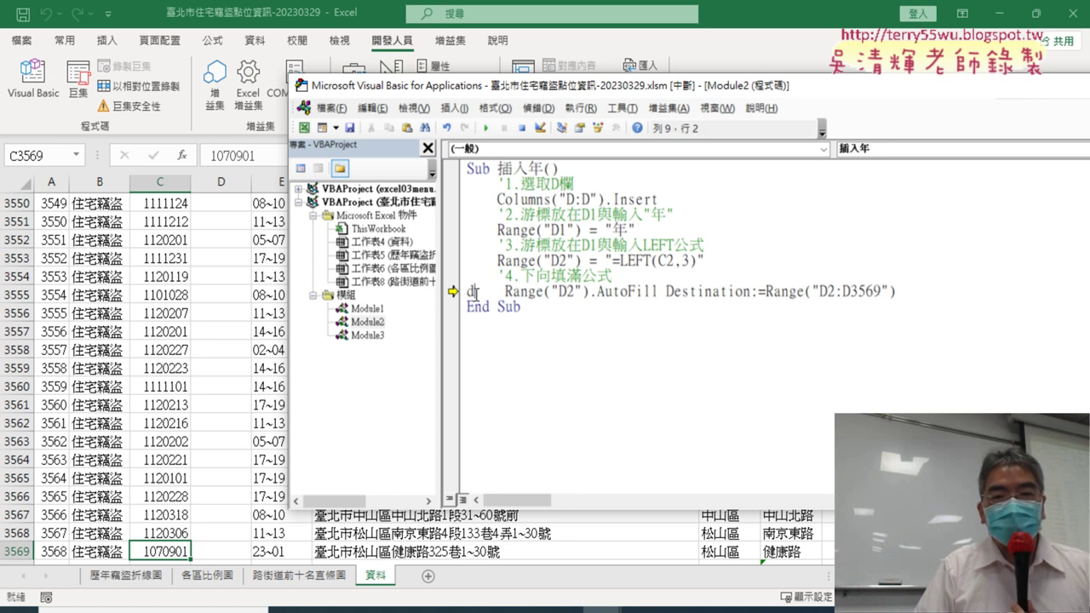
pyautogui.press('BackSpace')
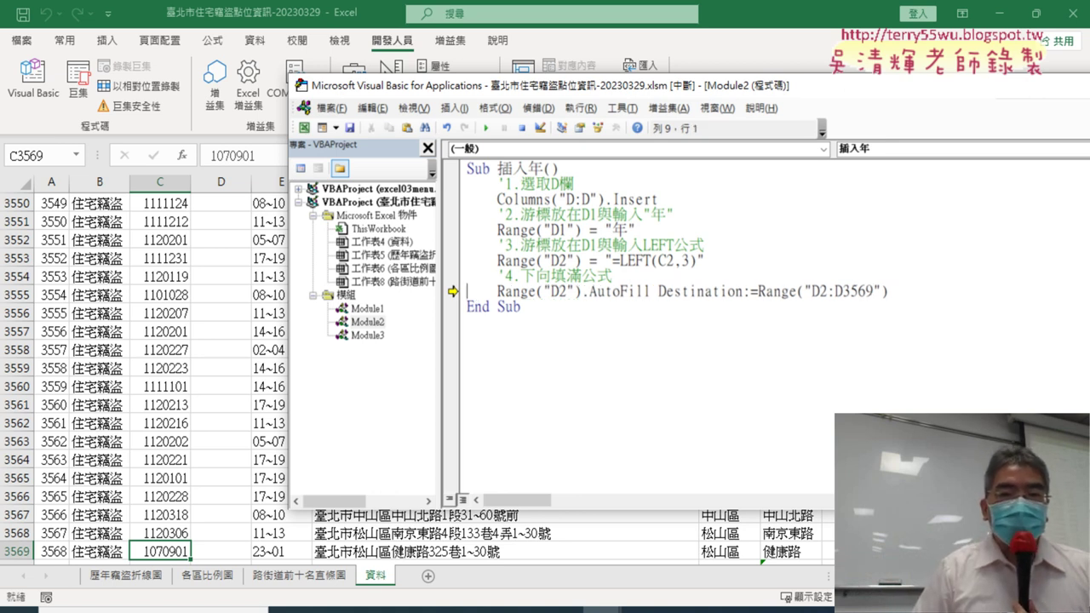
# - Continue the macro to fill column D with years through row 3569, then check the column
pyautogui.click(485, 127)
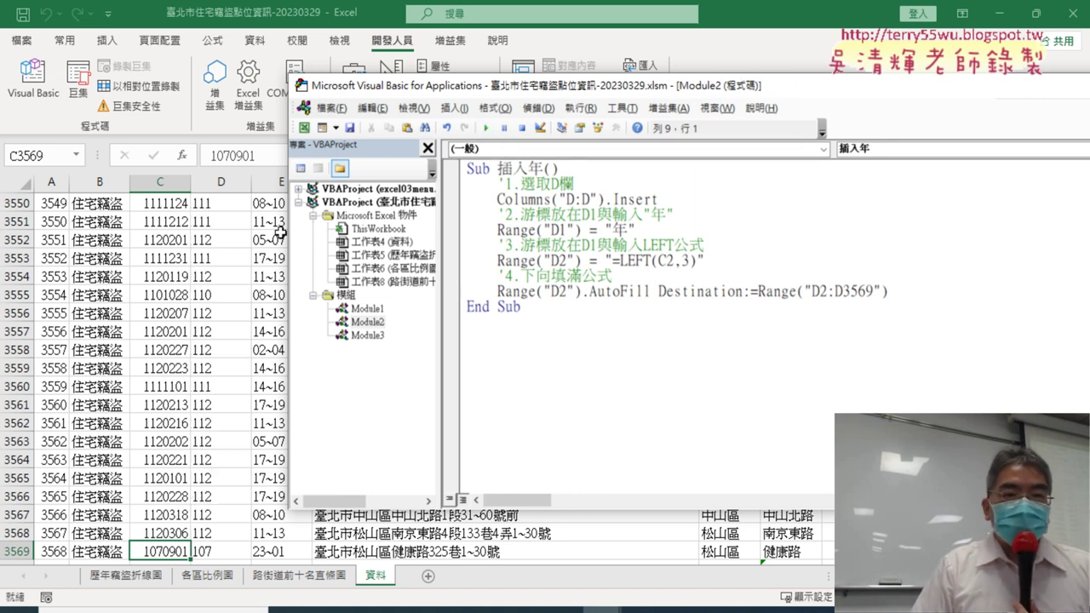
pyautogui.click(159, 435)
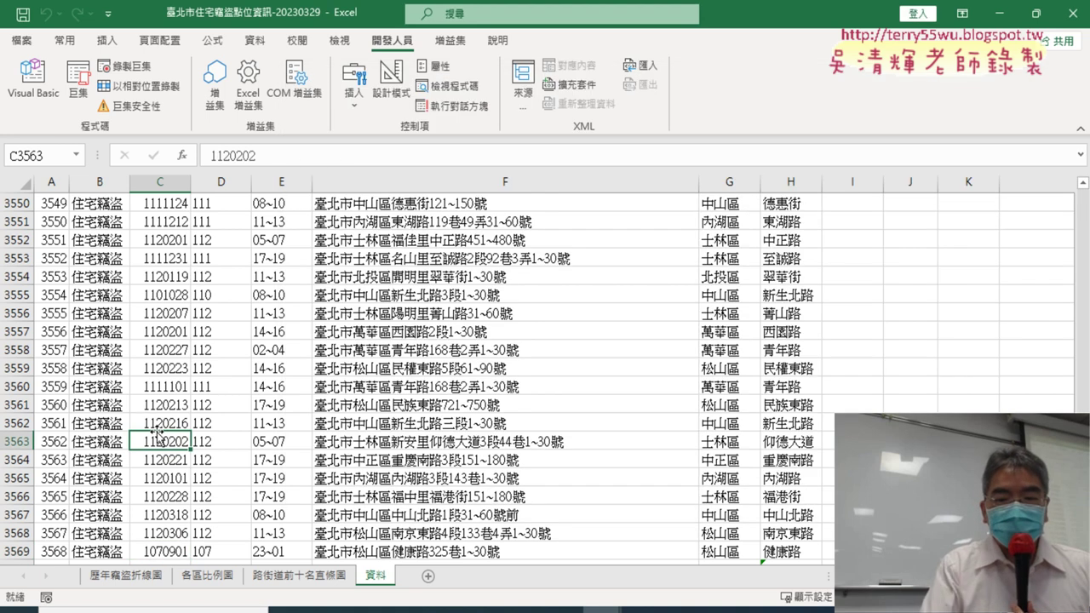
pyautogui.hotkey('ctrl', 'Up')
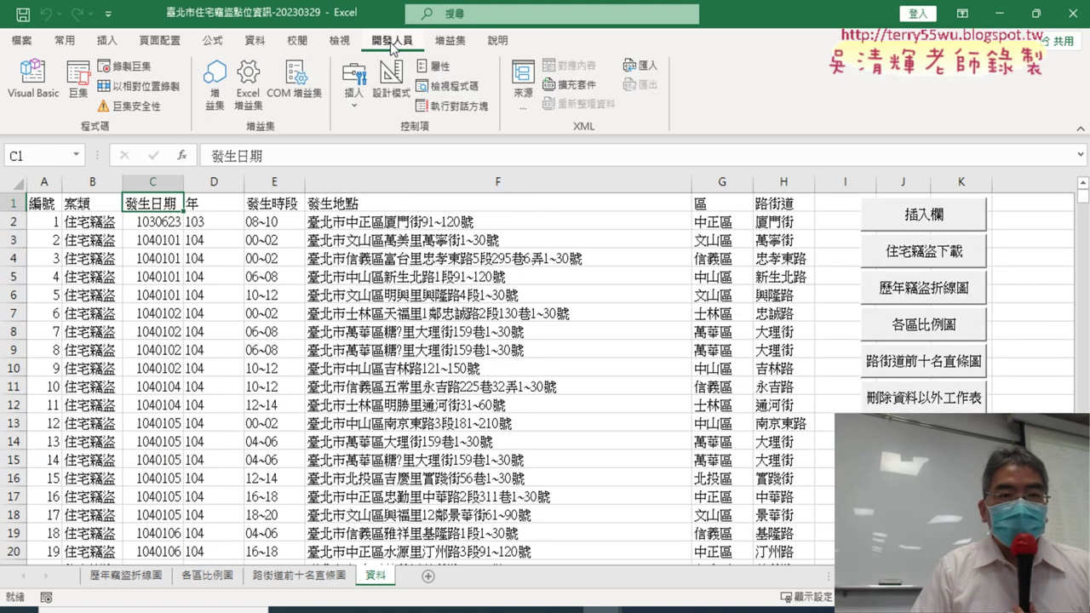
pyautogui.click(34, 85)
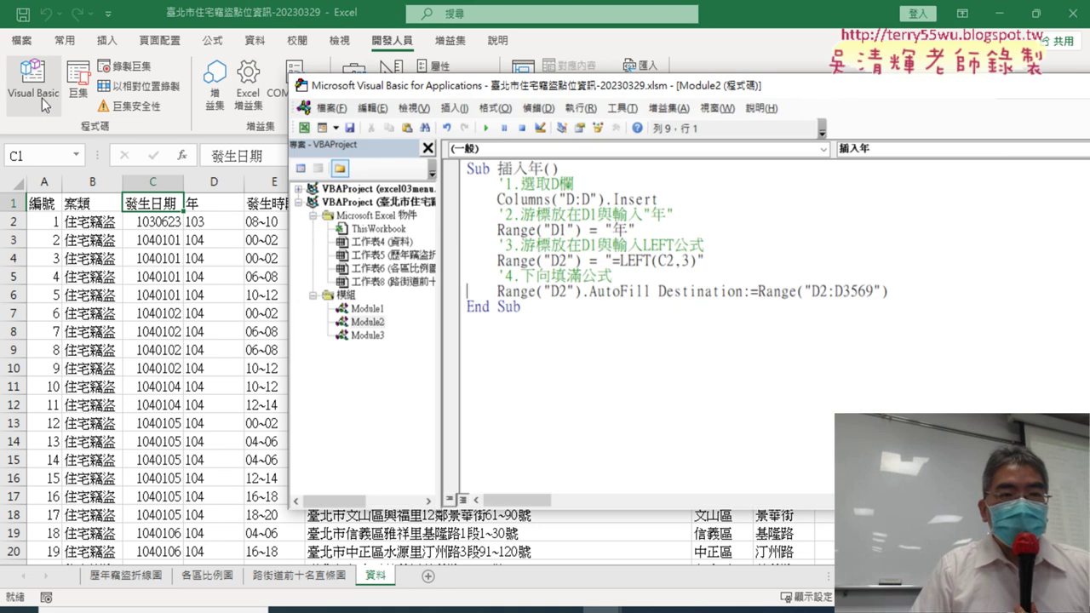
pyautogui.click(538, 109)
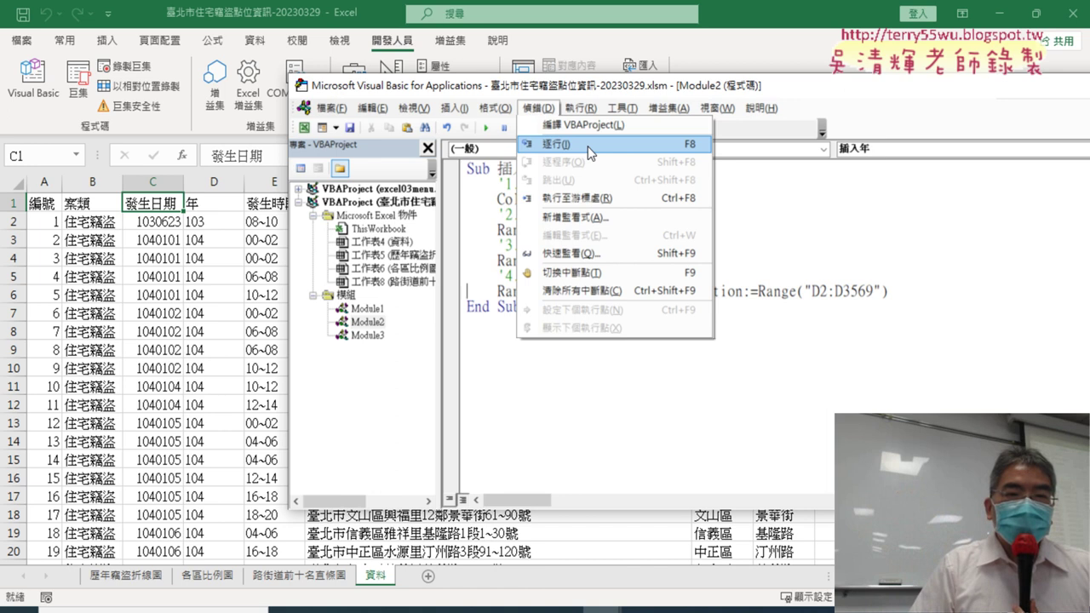
pyautogui.click(213, 223)
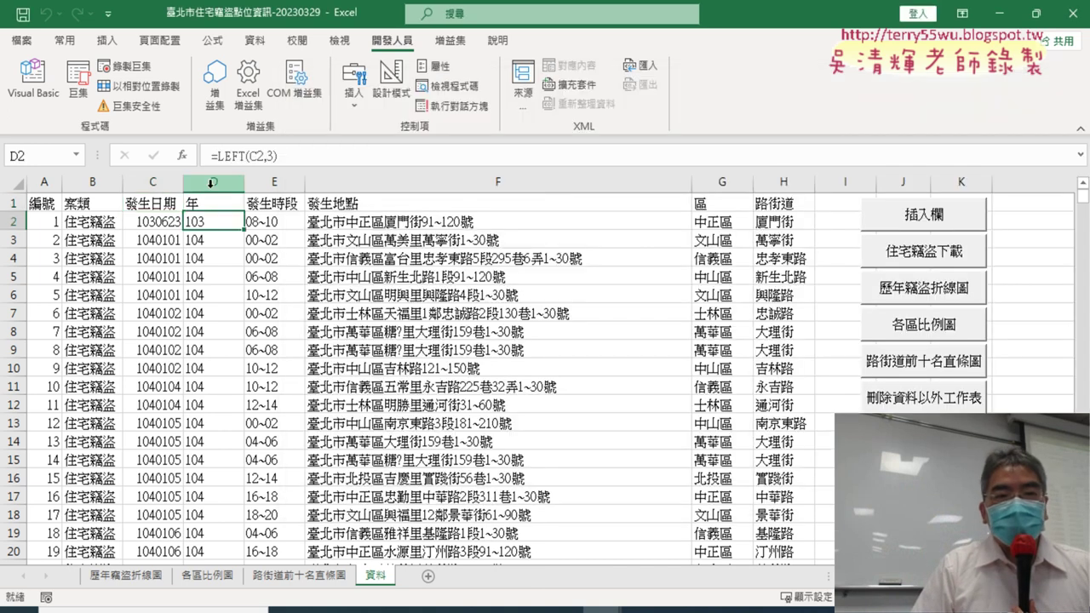
pyautogui.click(212, 183)
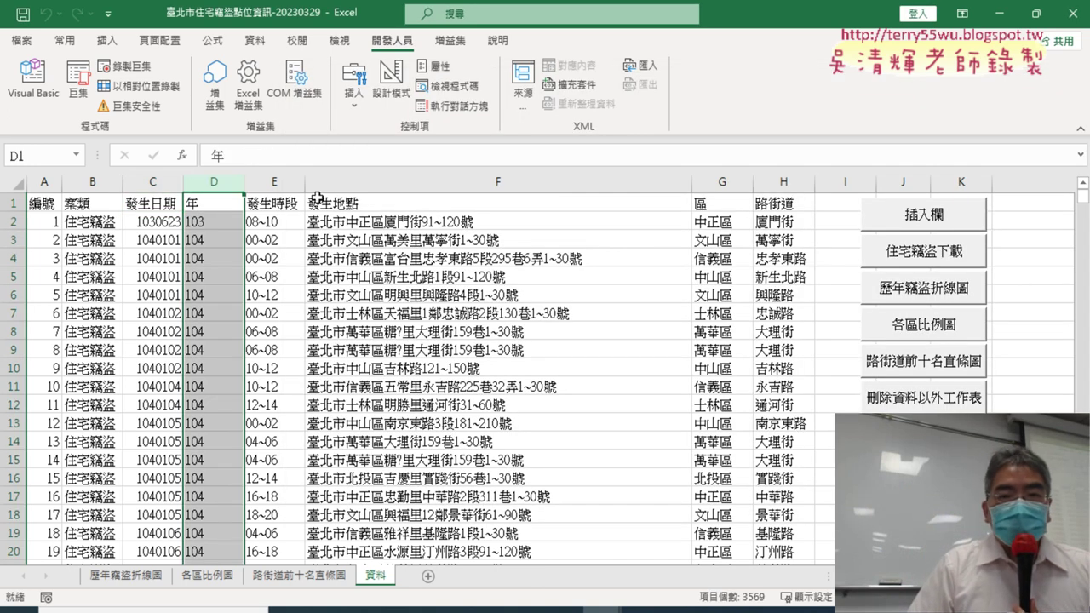
# - Duplicate the 資料 sheet, placing the copy right after the original
pyautogui.moveTo(722, 182); pyautogui.dragTo(774, 183)
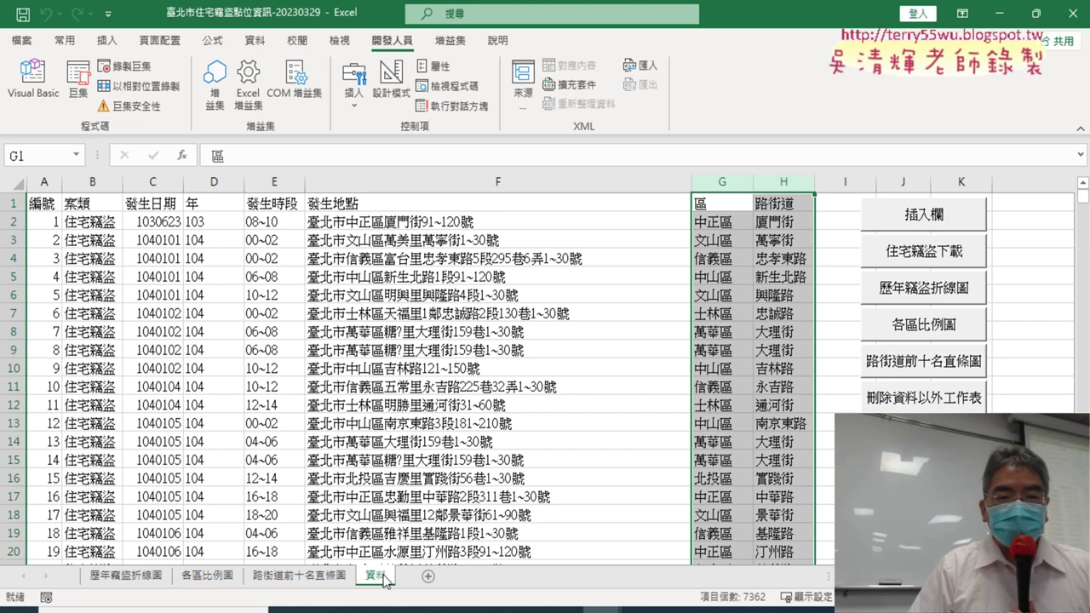
pyautogui.moveTo(385, 580); pyautogui.dragTo(413, 578)
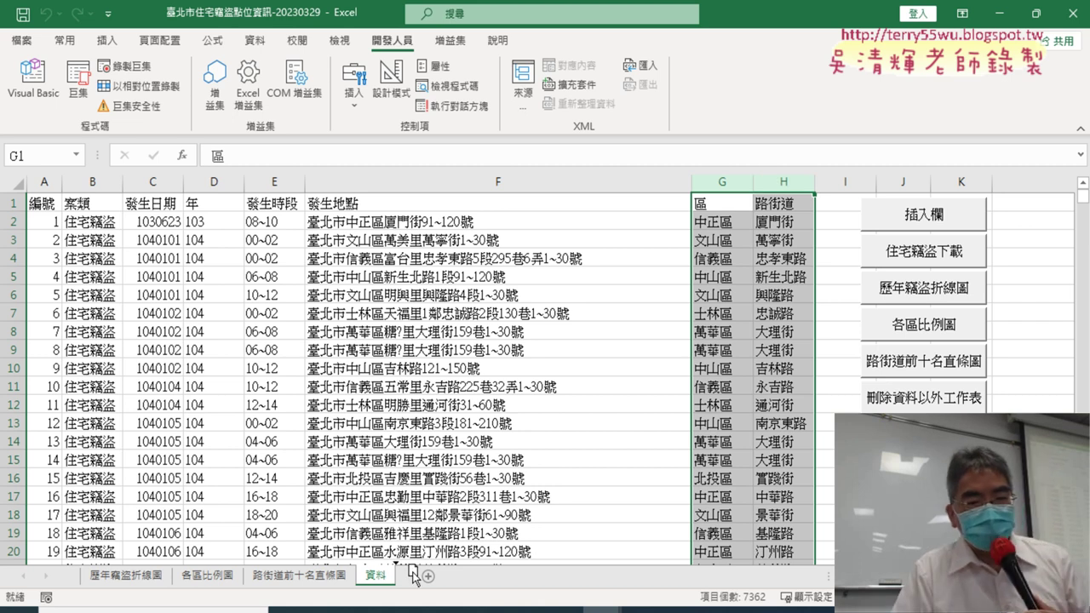
pyautogui.moveTo(413, 577); pyautogui.dragTo(419, 578)
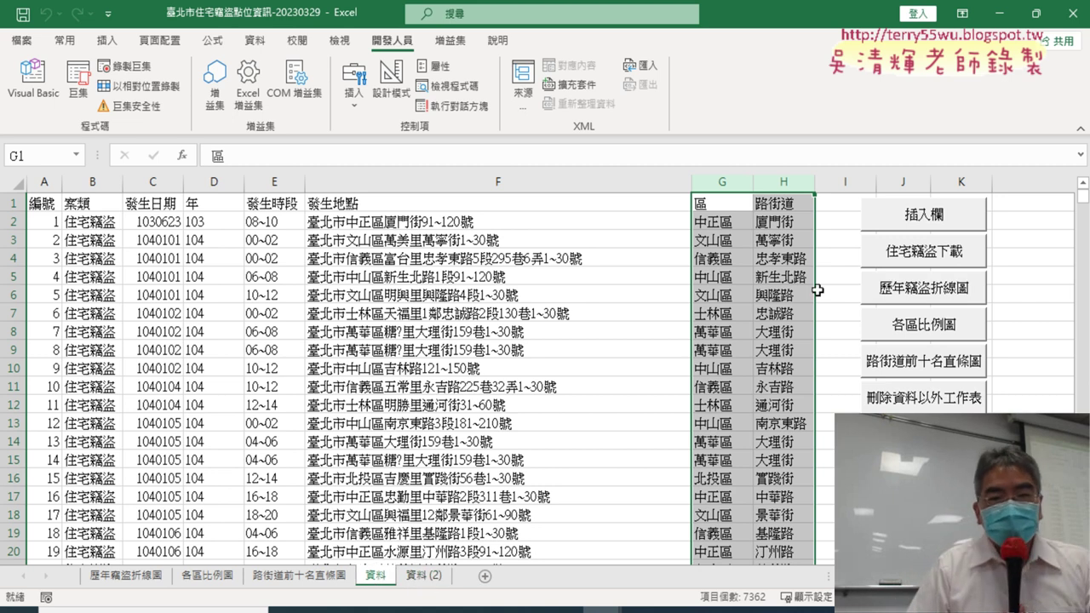
# - Delete columns G:H (區 and 路街道) from the original 資料 sheet
pyautogui.click(724, 184)
pyautogui.moveTo(724, 184); pyautogui.dragTo(784, 184)
pyautogui.rightClick(739, 275)
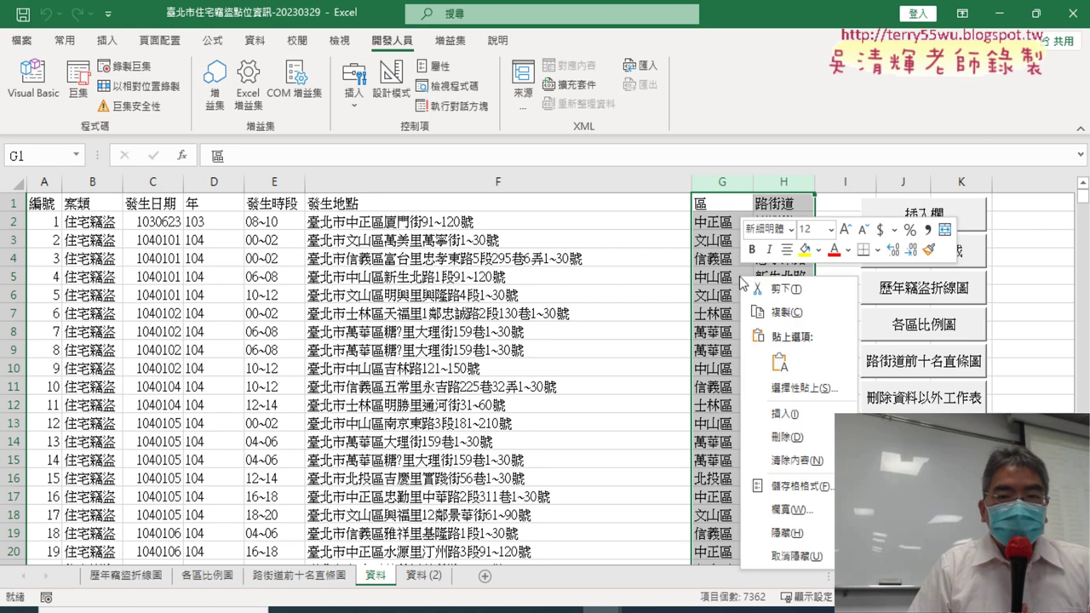
pyautogui.click(785, 437)
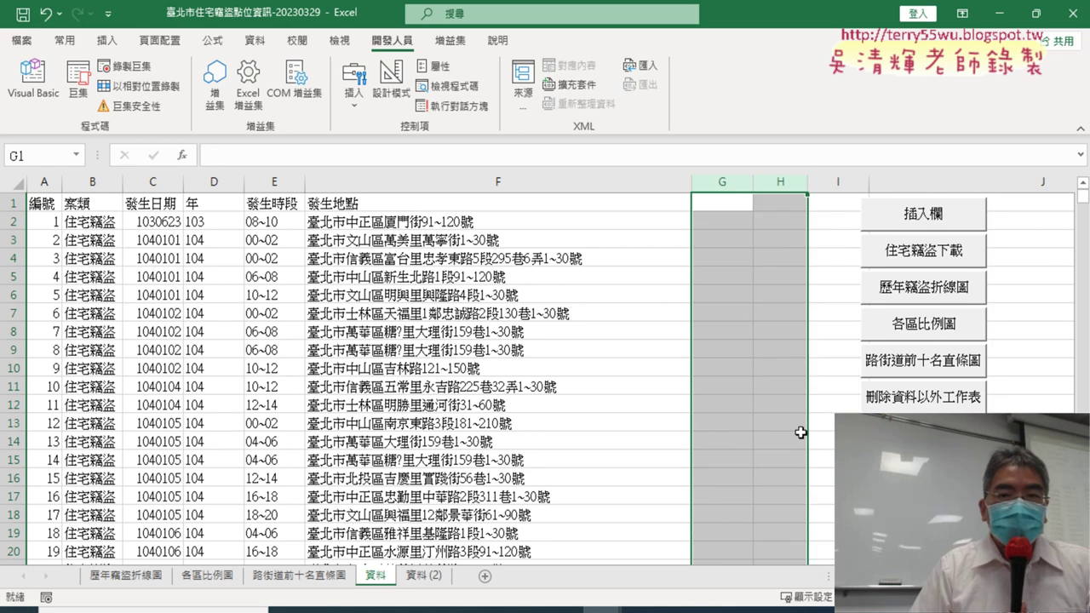
pyautogui.click(735, 219)
pyautogui.click(731, 197)
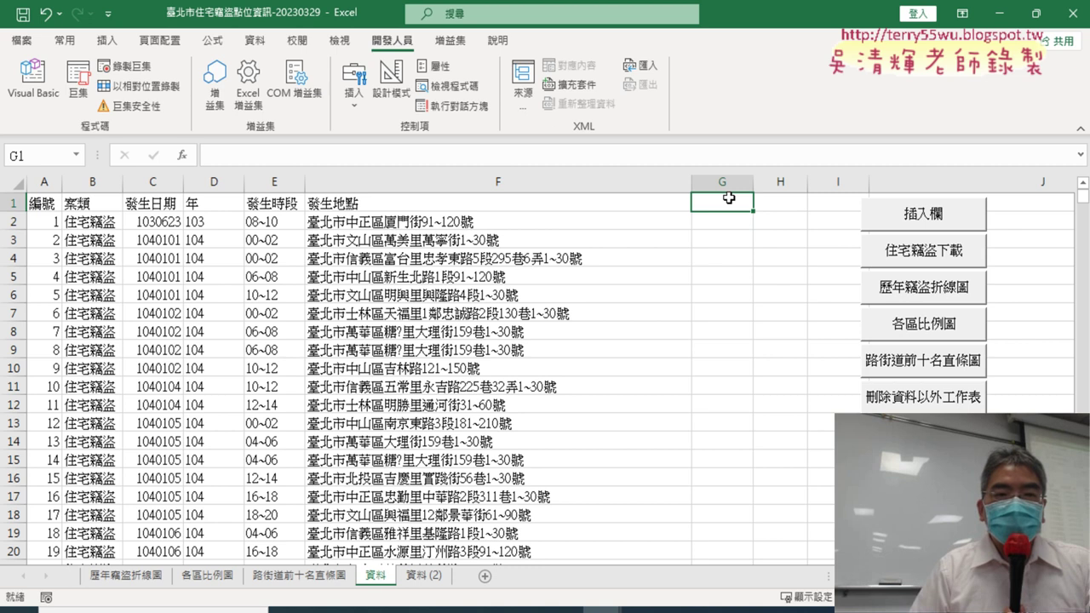
pyautogui.click(224, 177)
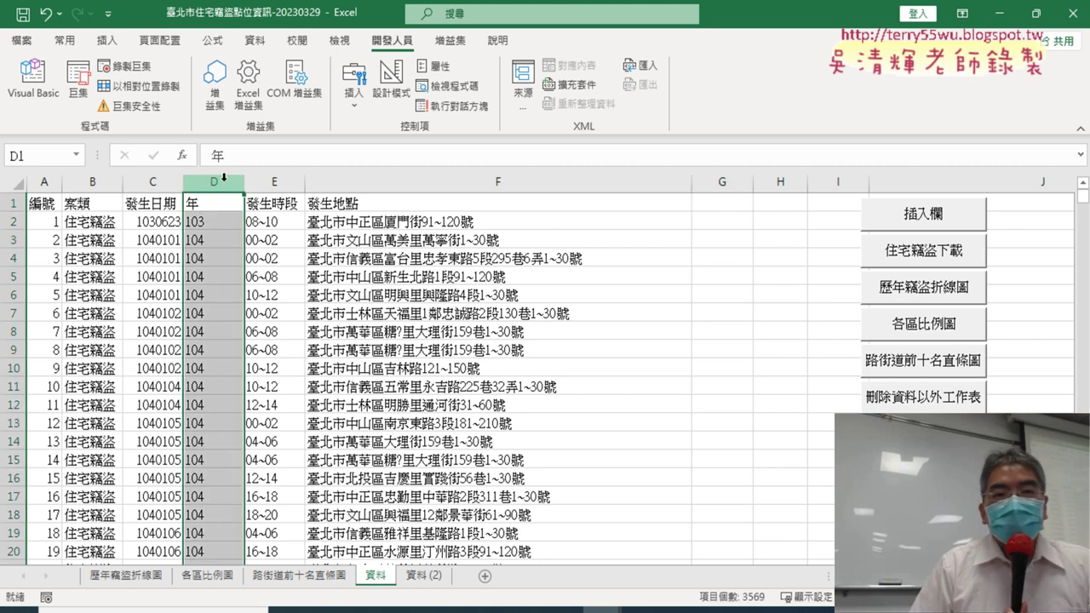
pyautogui.click(731, 203)
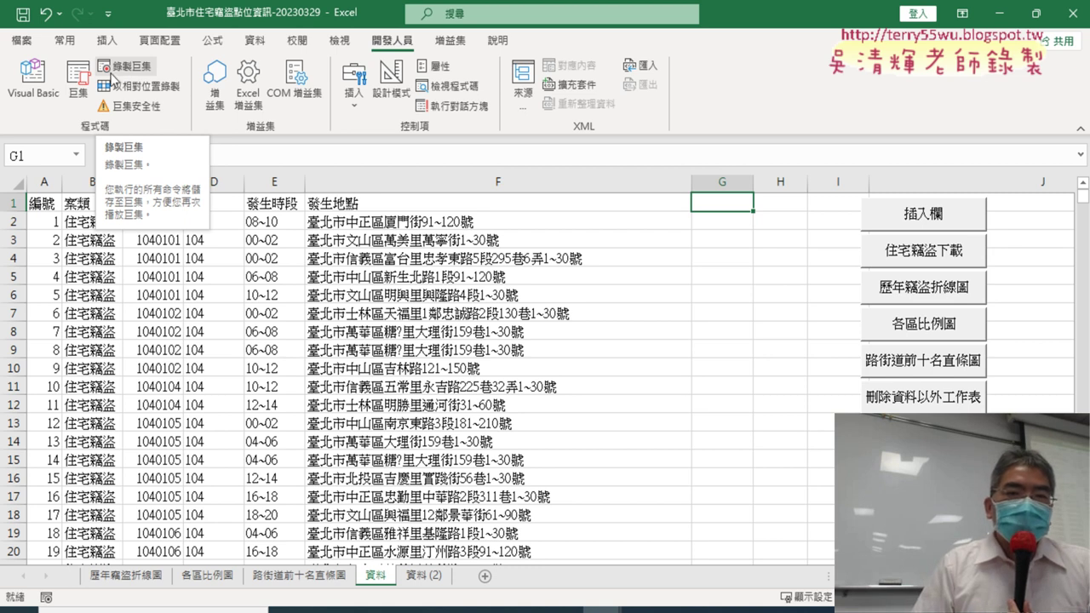
# - Copy the whole year macro and paste a duplicate below its End Sub in Module2
pyautogui.click(33, 86)
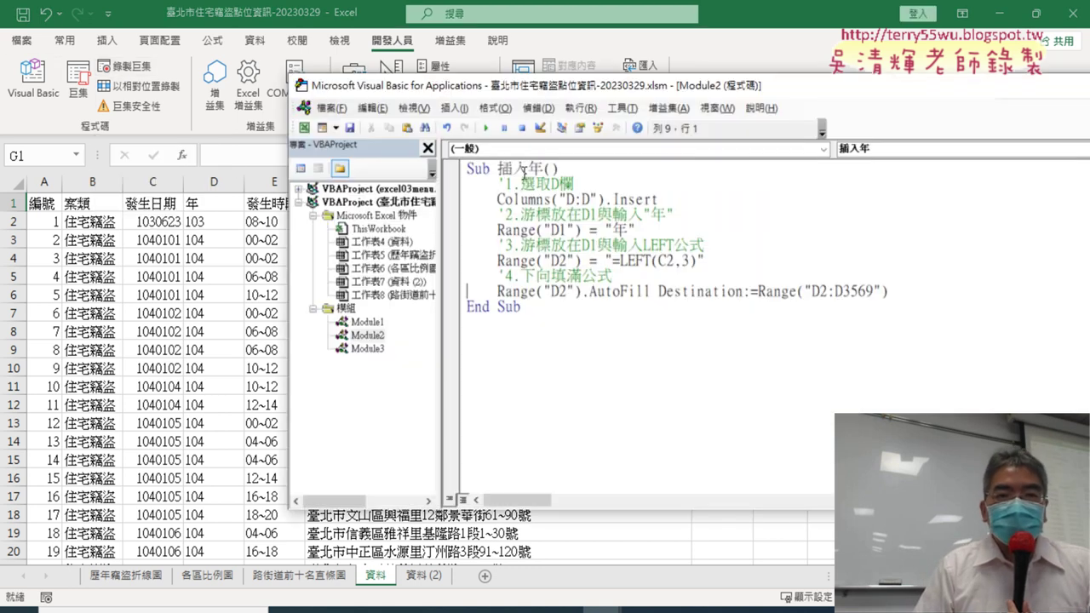
pyautogui.moveTo(538, 318); pyautogui.dragTo(458, 162)
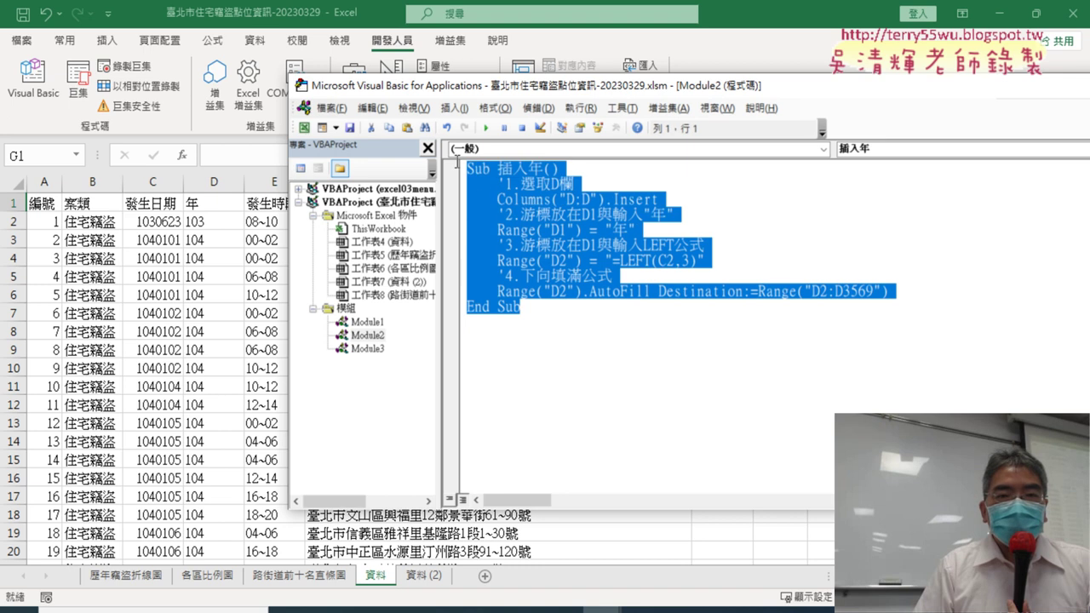
pyautogui.rightClick(491, 200)
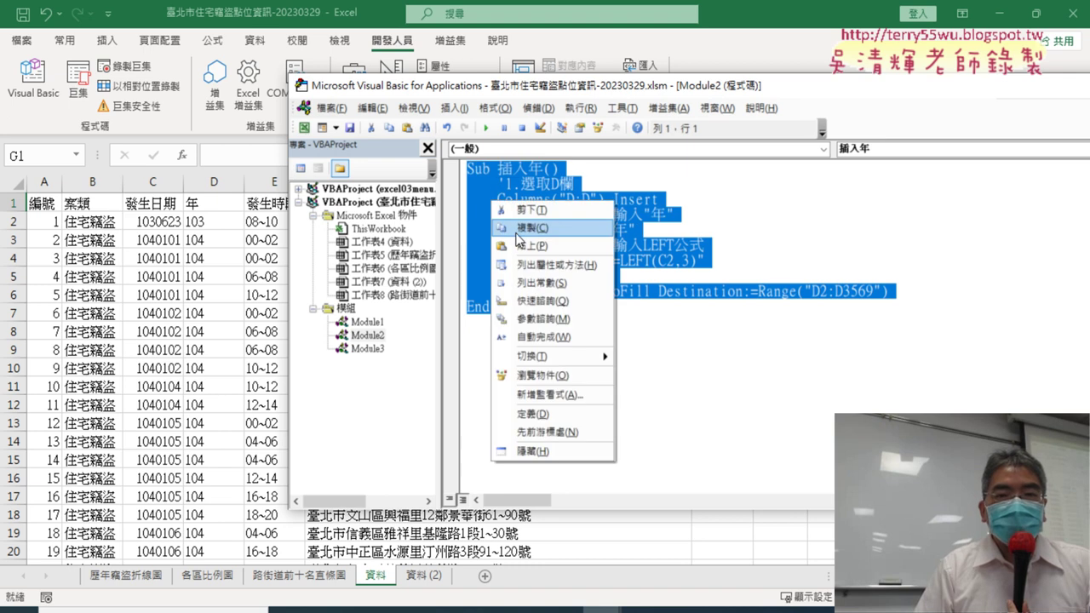
pyautogui.click(518, 230)
pyautogui.click(508, 347)
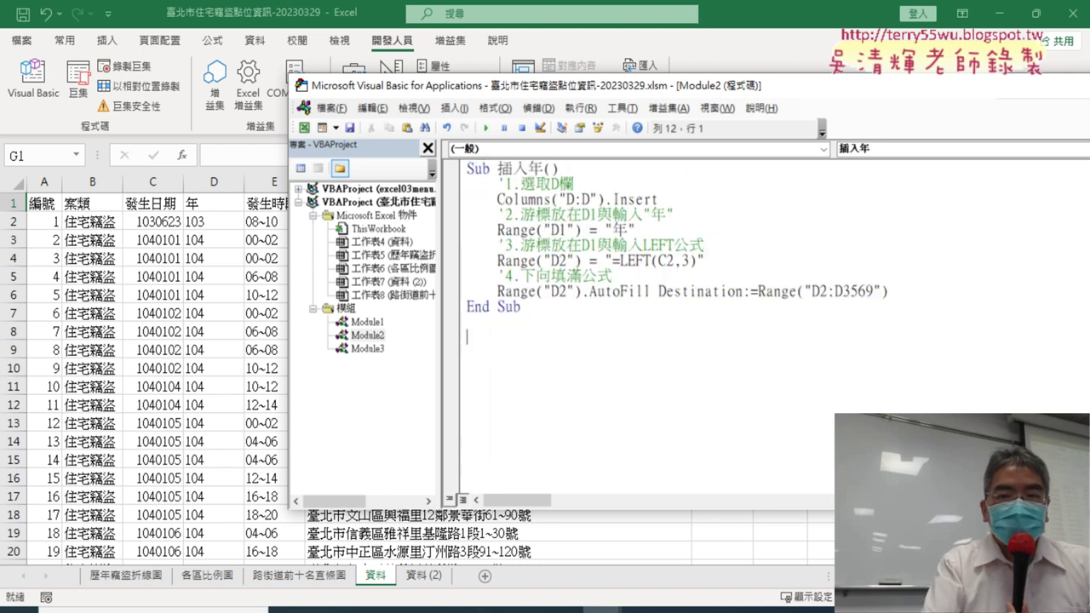
pyautogui.press('Return')
pyautogui.hotkey('ctrl', 'v')
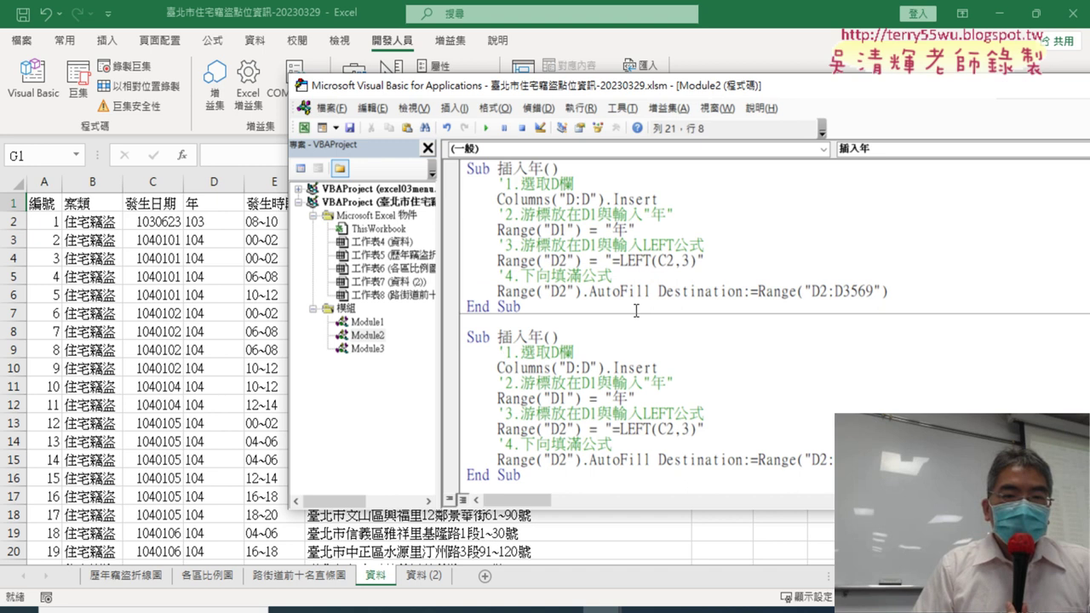
# - Rename the duplicated Sub from 插入年 to 插入區
pyautogui.press('Up')
pyautogui.press('Up')
pyautogui.press('Up')
pyautogui.press('Left')
pyautogui.press('Left')
pyautogui.press('Left')
pyautogui.hotkey('shift', 'Left')
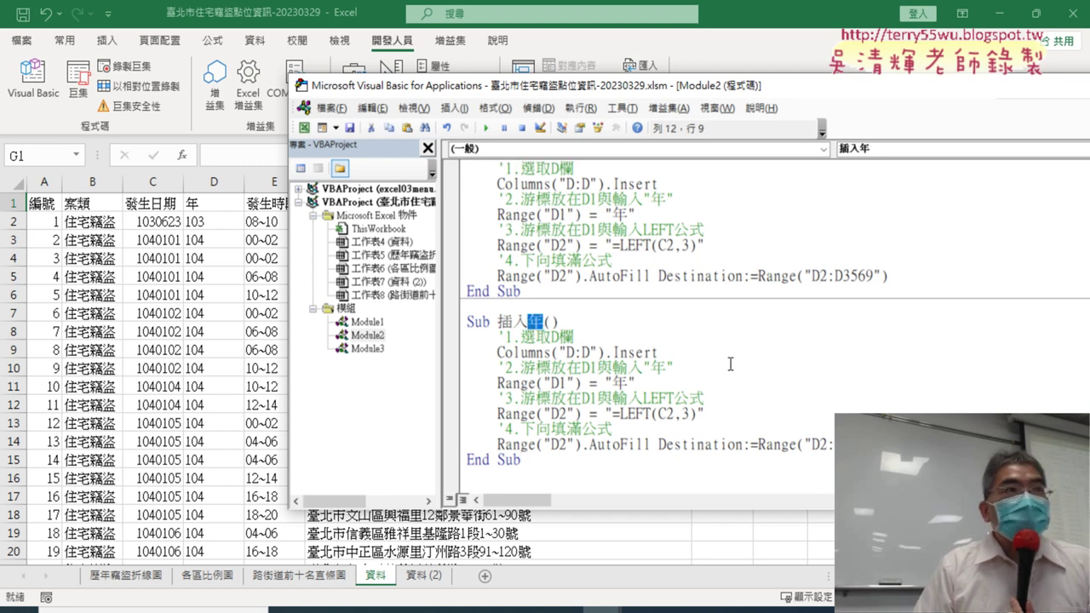
pyautogui.write('7u')
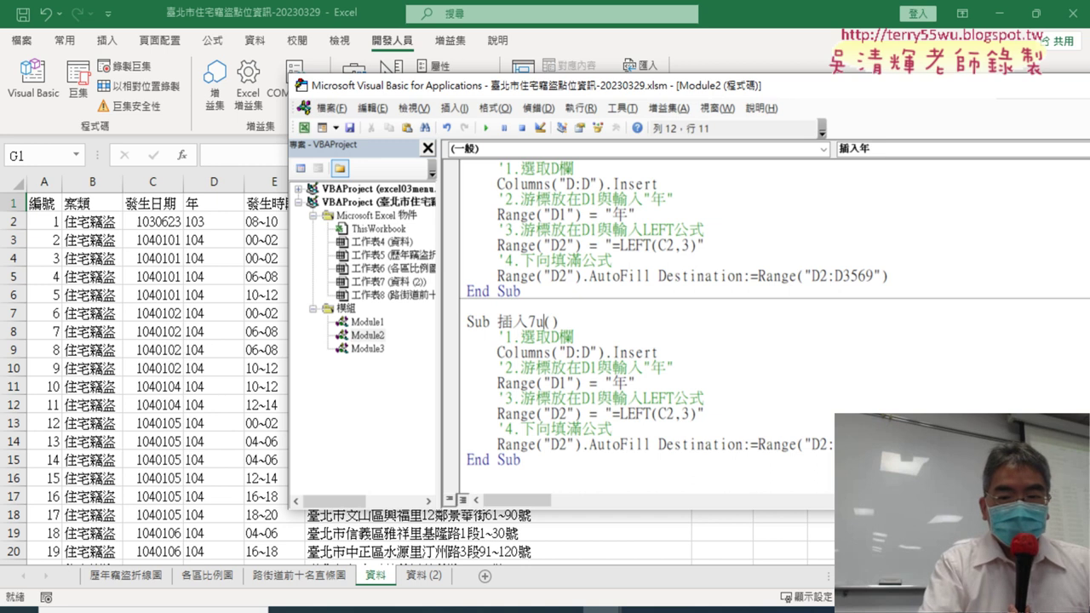
pyautogui.press('BackSpace')
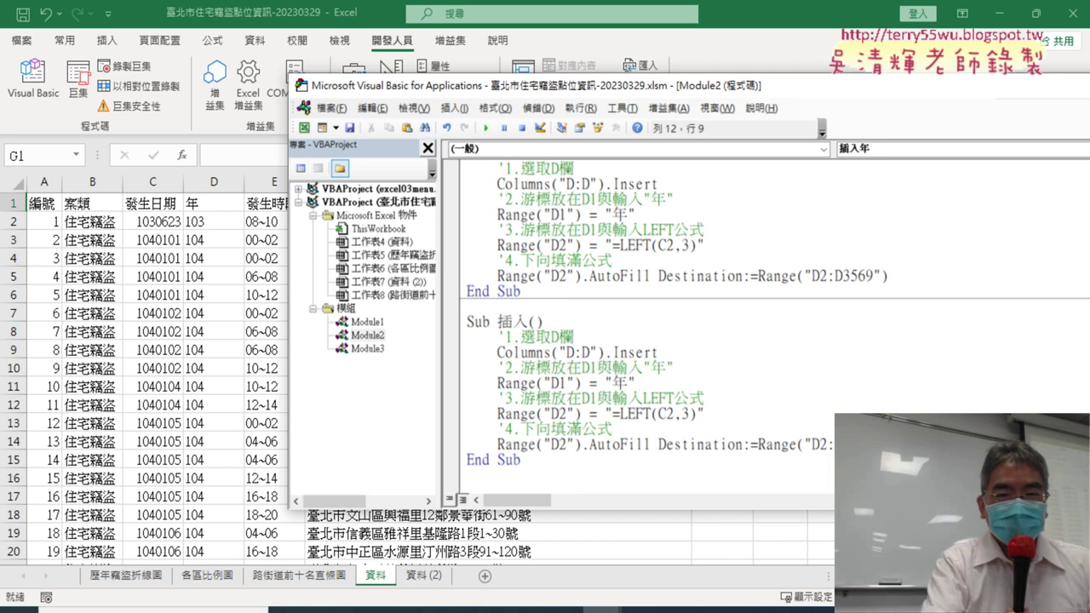
pyautogui.write('區')
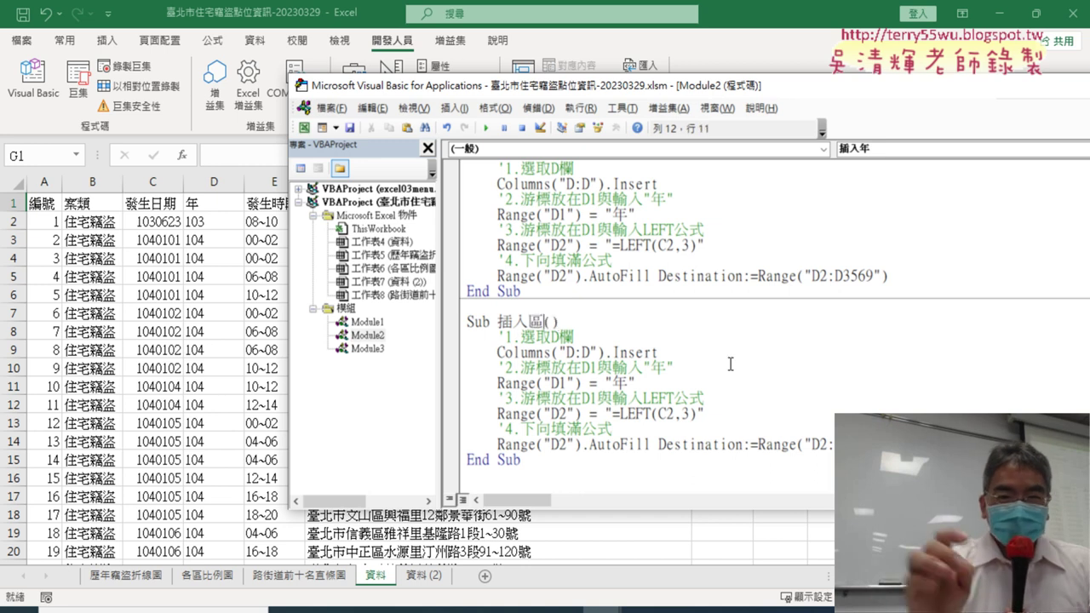